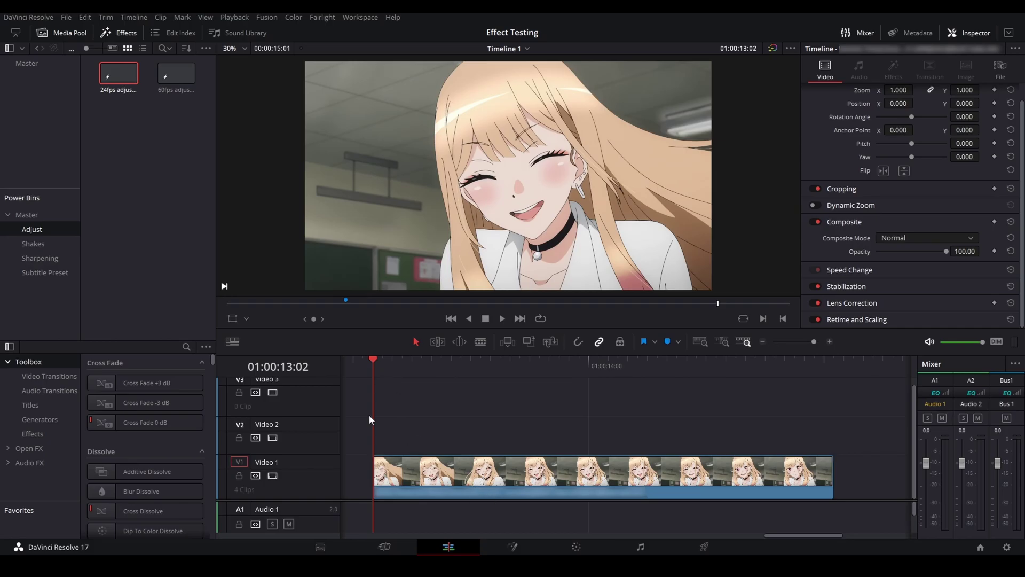
Open the Video 1 clip in Fusion and search the Reactor package manager for MT_
right_click(497, 477)
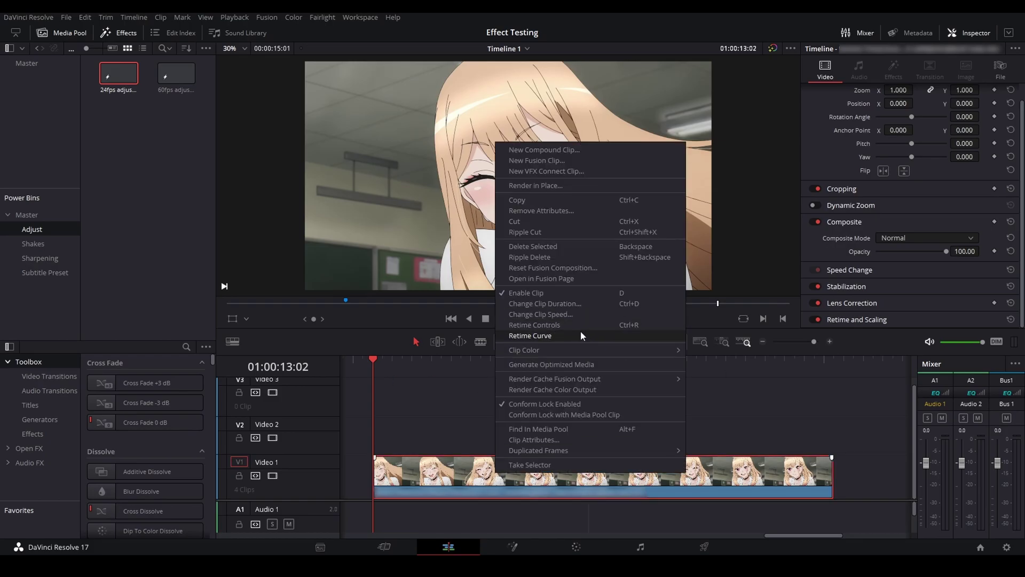
left_click(556, 271)
left_click(359, 17)
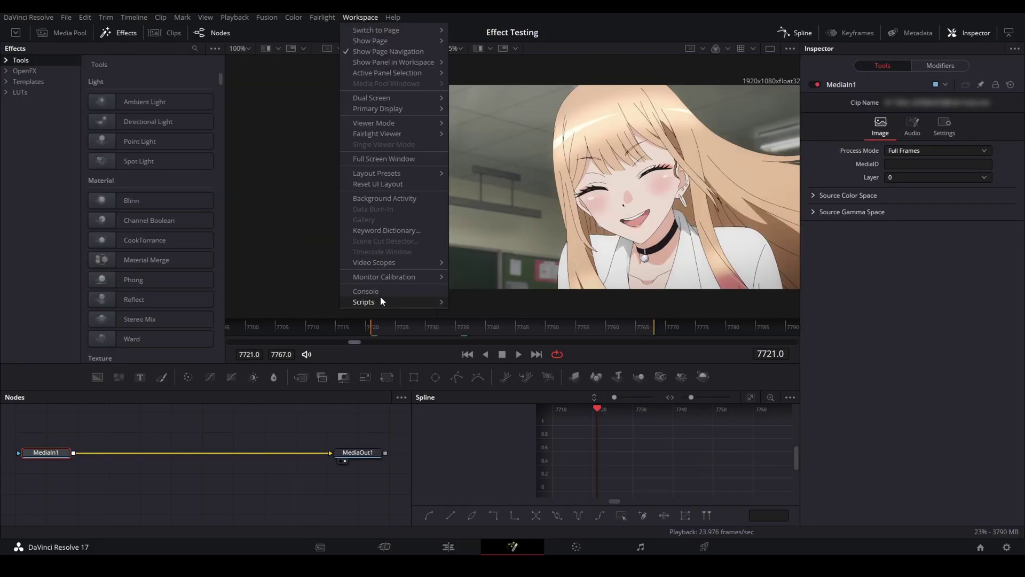
mouse_move(414, 303)
mouse_move(486, 321)
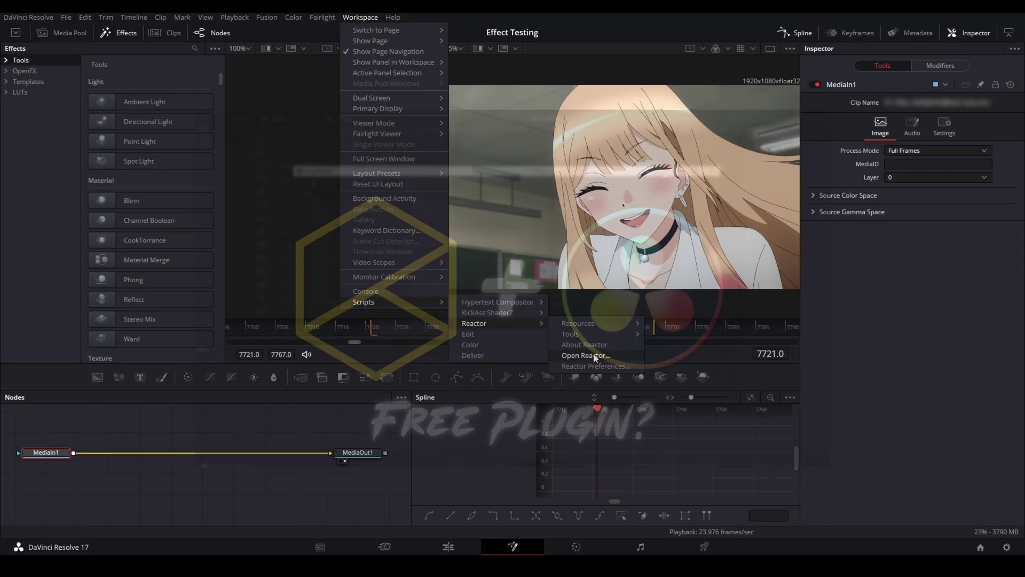
left_click(586, 356)
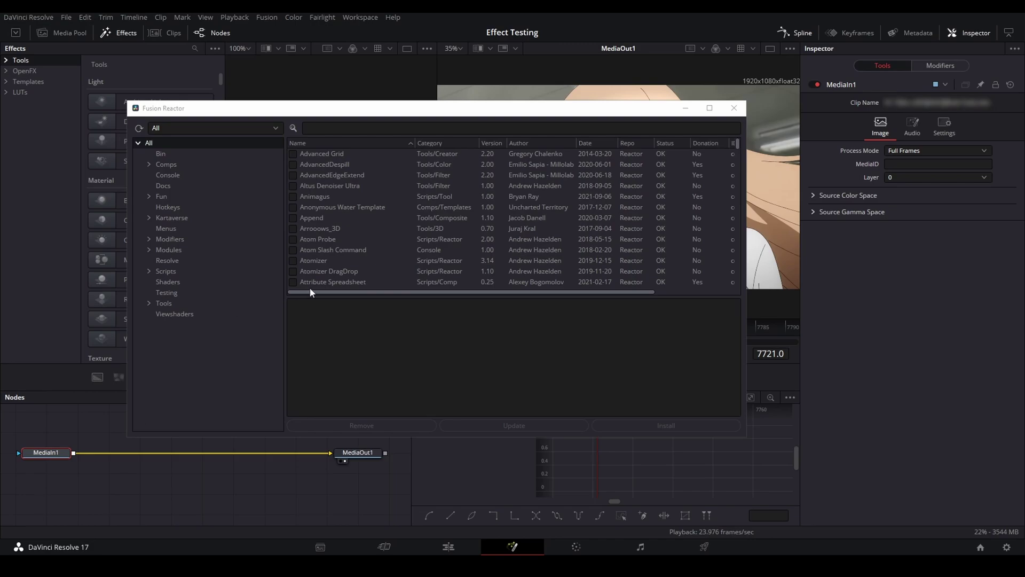
left_click(330, 128)
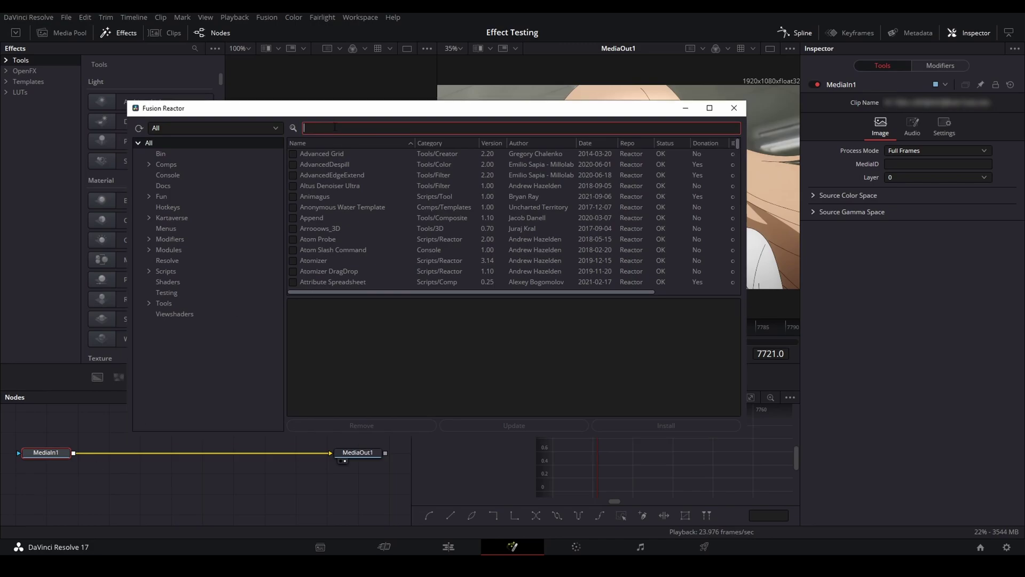
type("MT_")
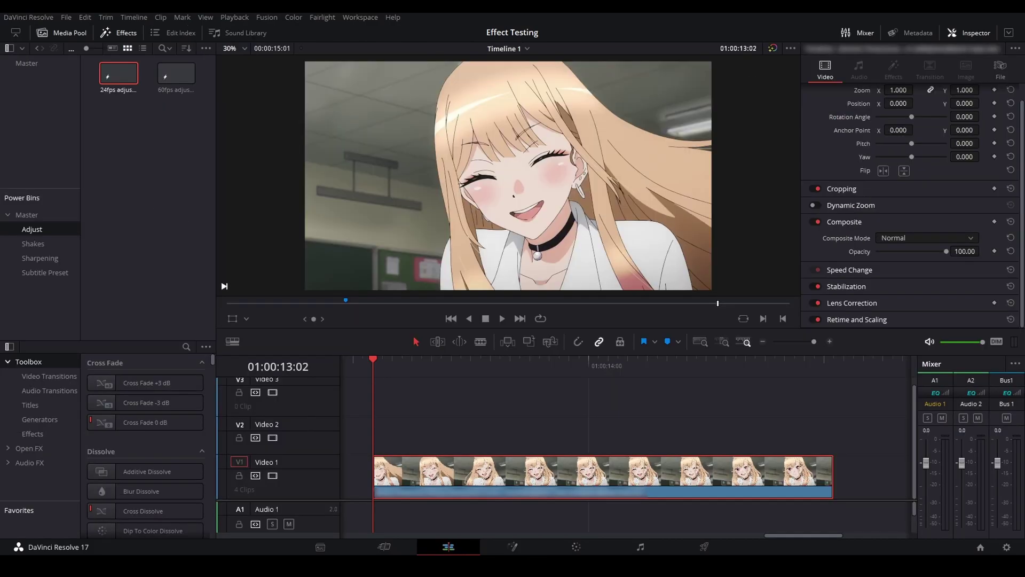
Place the 24fps adjustment clip on Video 2 at the start of the Video 1 clip and trim it to one frame
left_click_drag(113, 73, 376, 433)
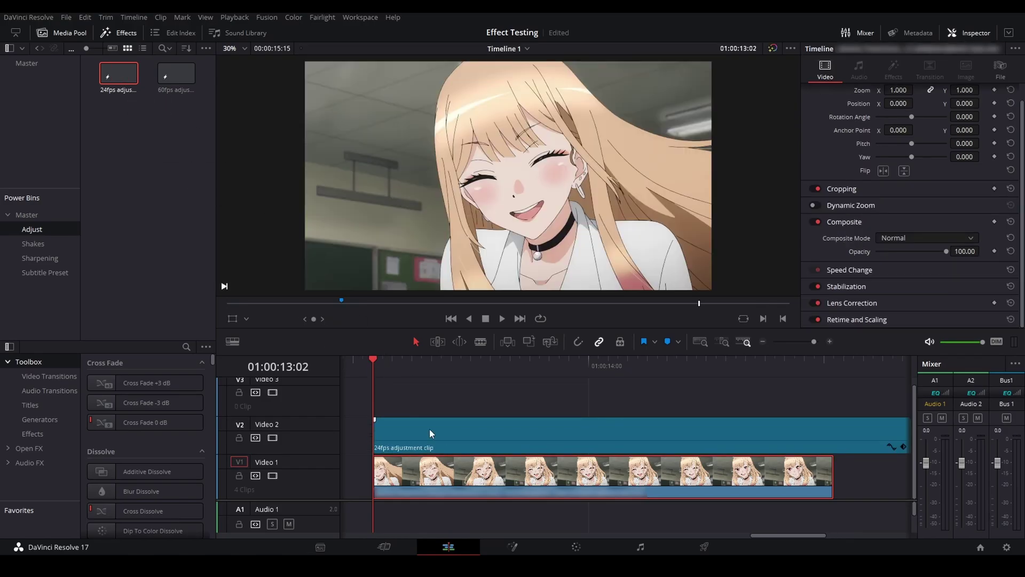
left_click(429, 428)
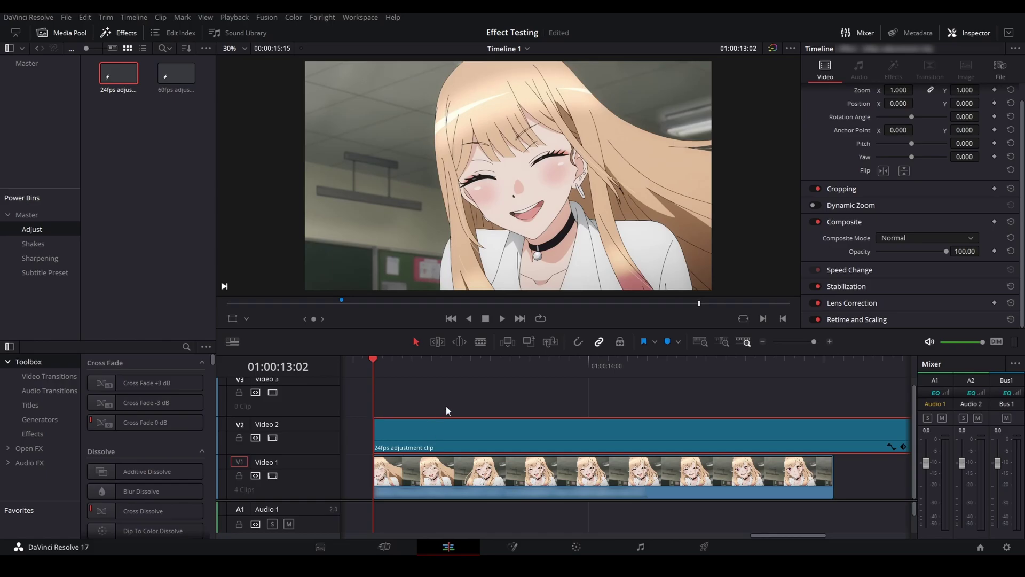
key("Right")
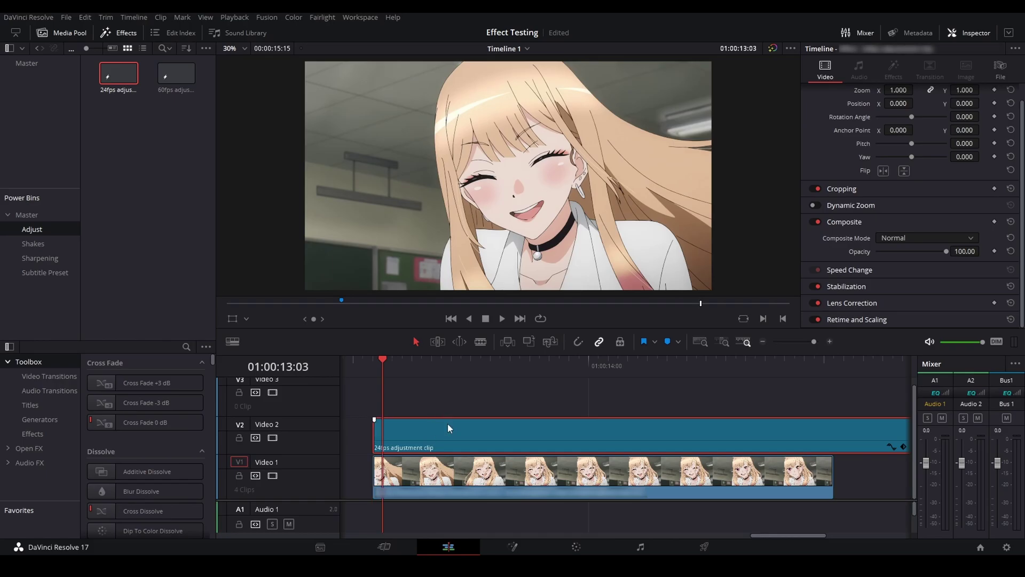
key("ctrl+backslash")
left_click(438, 429)
key("Delete")
Open the one-frame adjustment clip in Fusion and display the EdgeDetect1 node's output in the viewer
mouse_move(372, 367)
left_mouse_down()
mouse_move(384, 372)
mouse_move(373, 371)
mouse_move(376, 382)
left_mouse_up()
left_click(380, 430)
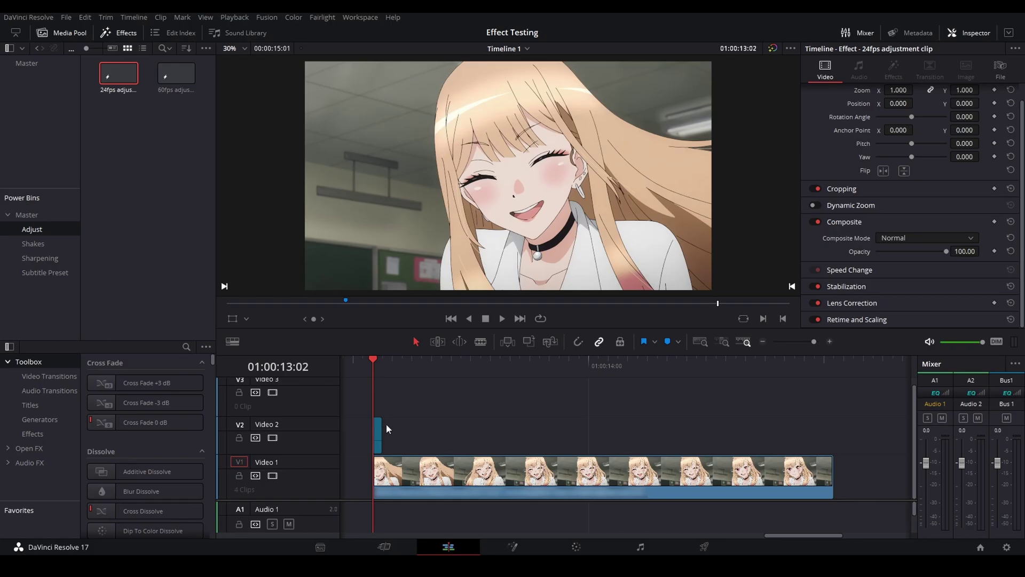
key("shift+5")
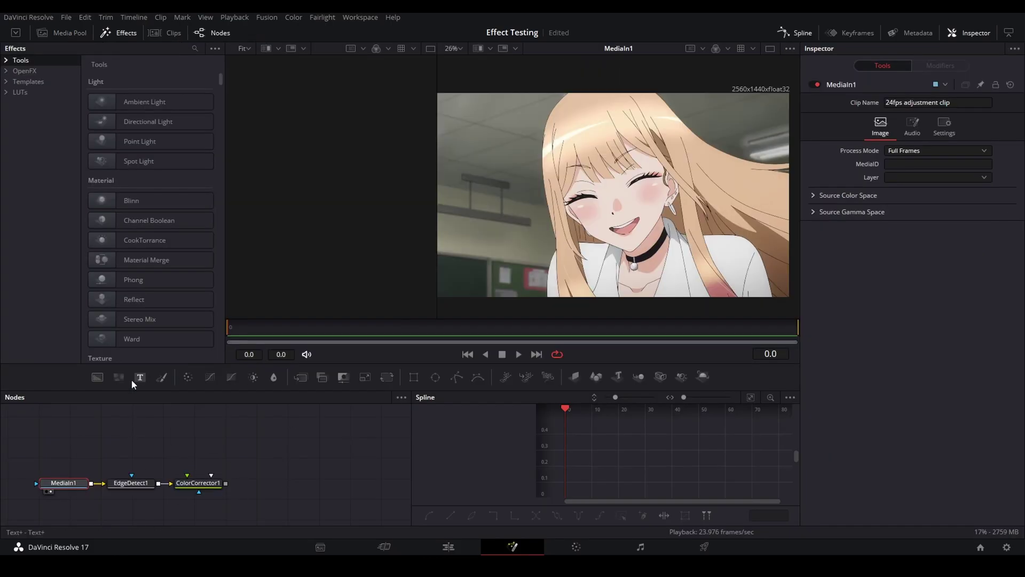
left_click(138, 487)
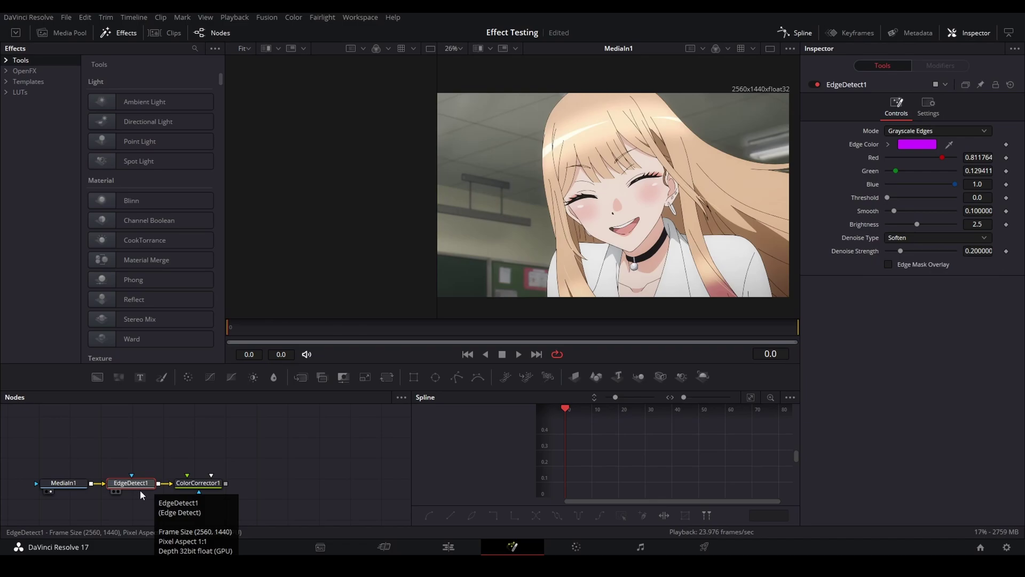
left_click_drag(126, 484, 547, 282)
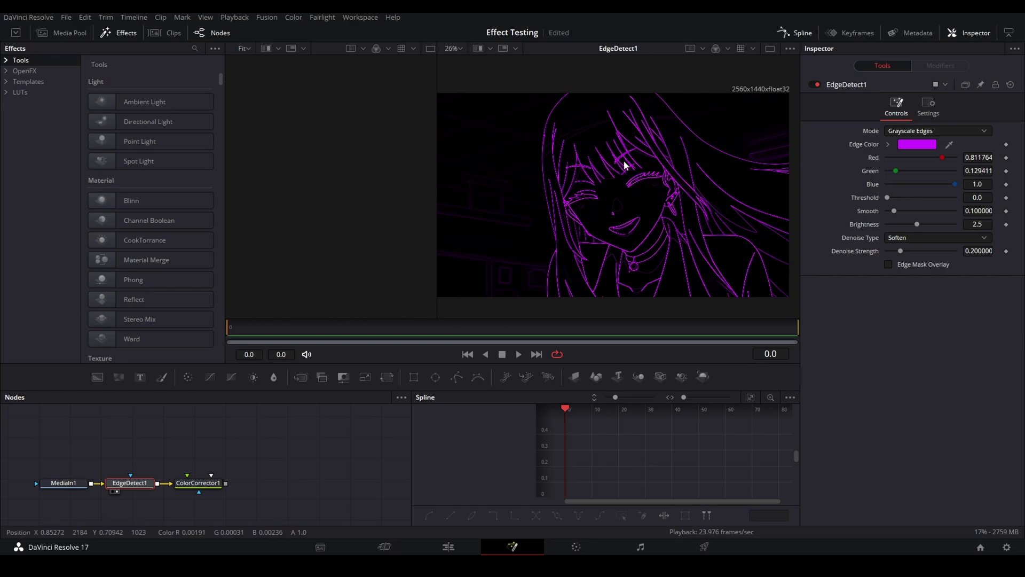
scroll(602, 156, "up", 3)
scroll(600, 167, "down", 3)
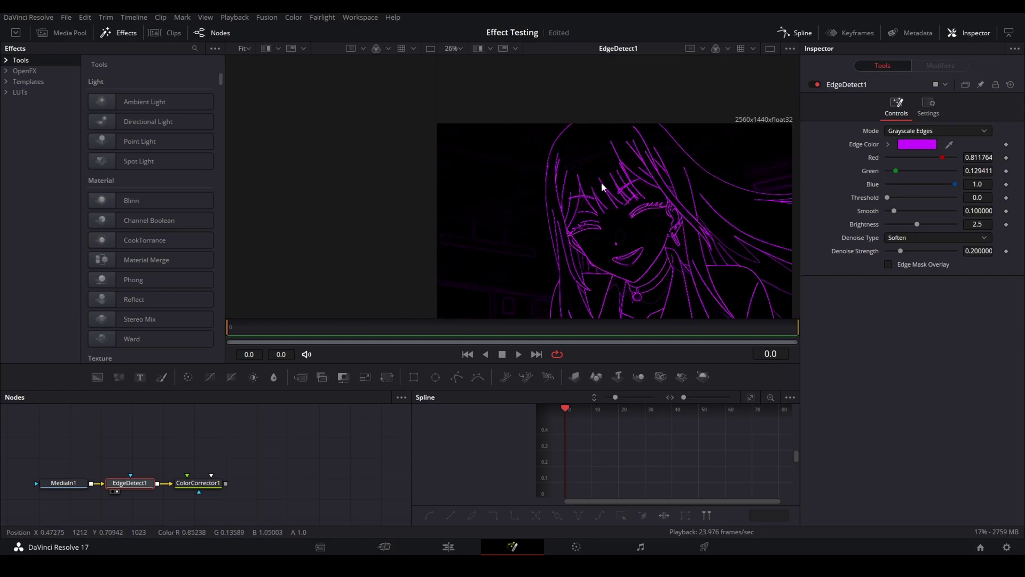
scroll(602, 187, "down", 3)
scroll(631, 201, "up", 3)
left_click_drag(642, 212, 699, 215)
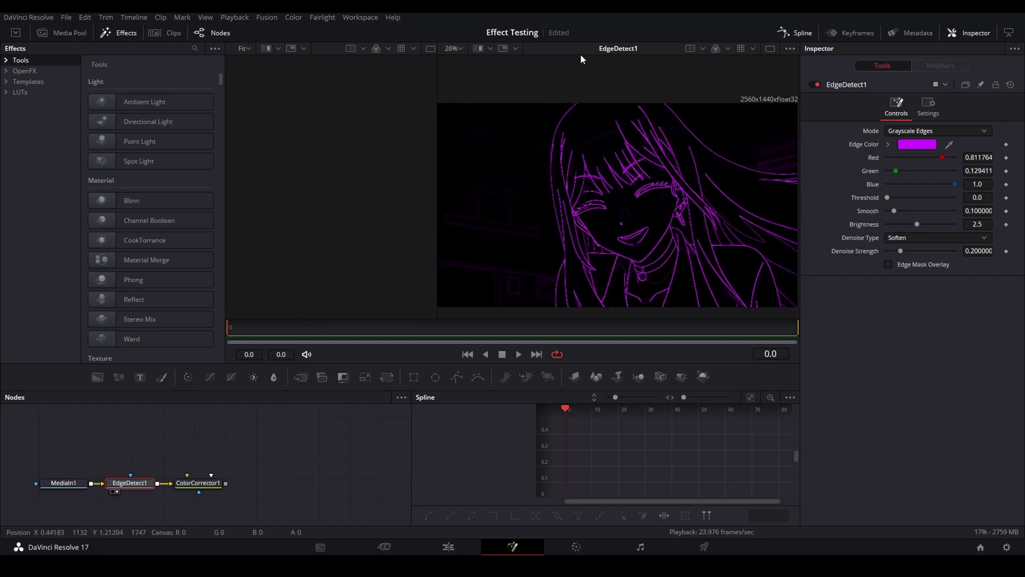
Compare the Soften and Sharpen denoise types on EdgeDetect1 and set it to Sharpen
left_click(917, 241)
left_click(922, 262)
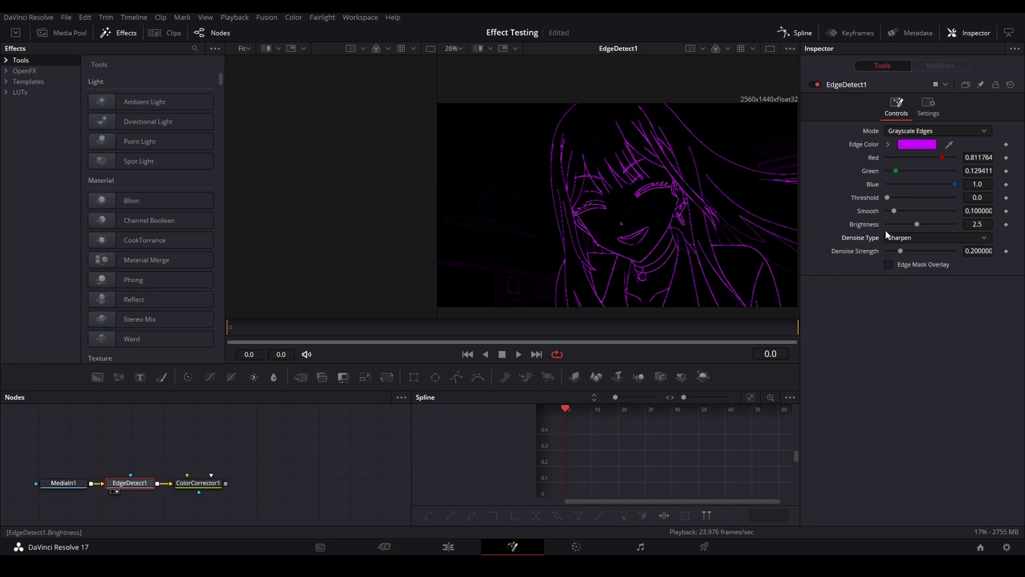
left_click(908, 240)
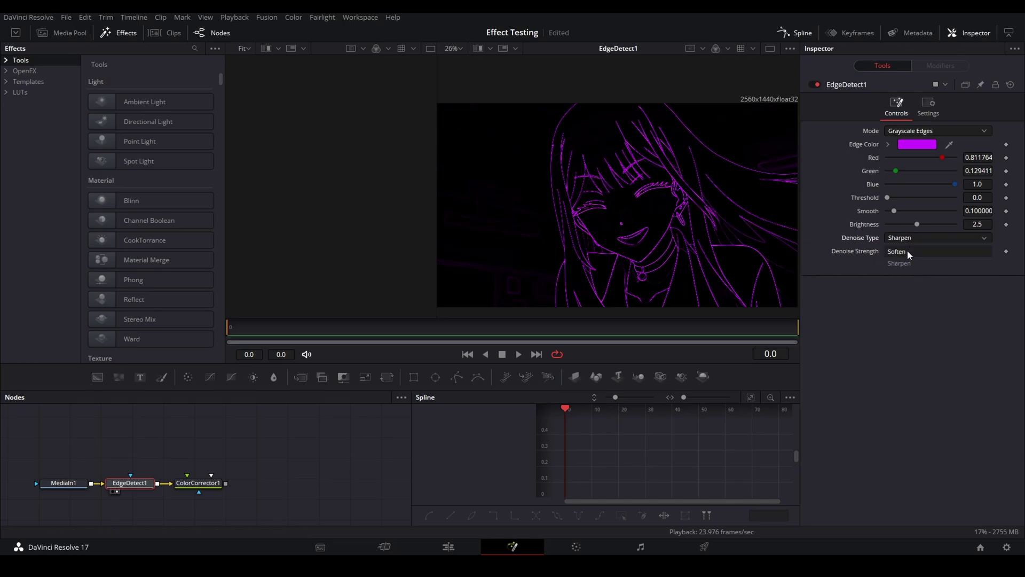
left_click(908, 253)
left_click(914, 240)
left_click(910, 263)
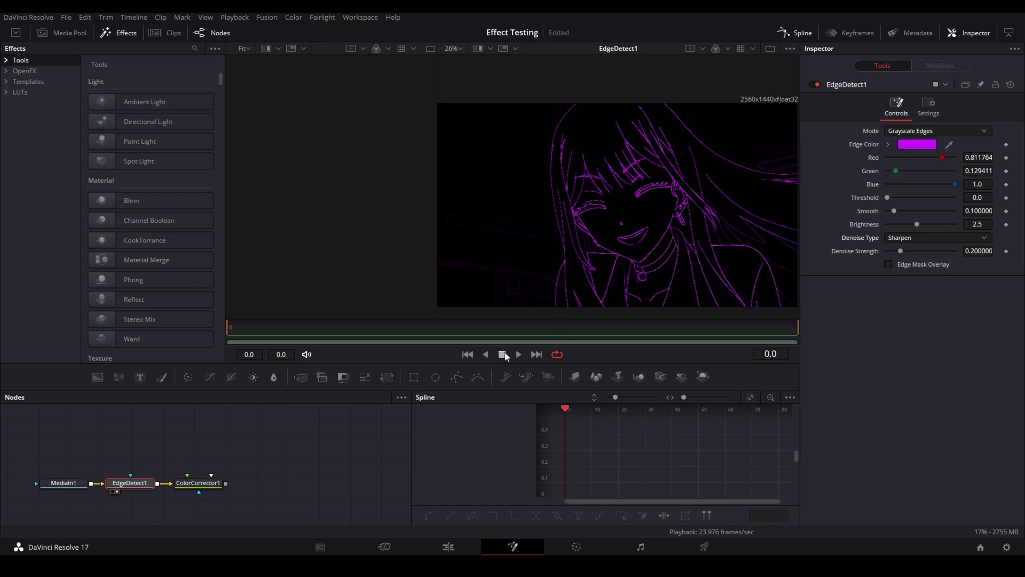
Display ColorCorrector1 in the viewer and tint the detected edges magenta with a tint strength of 1.0
left_click(198, 483)
key("2")
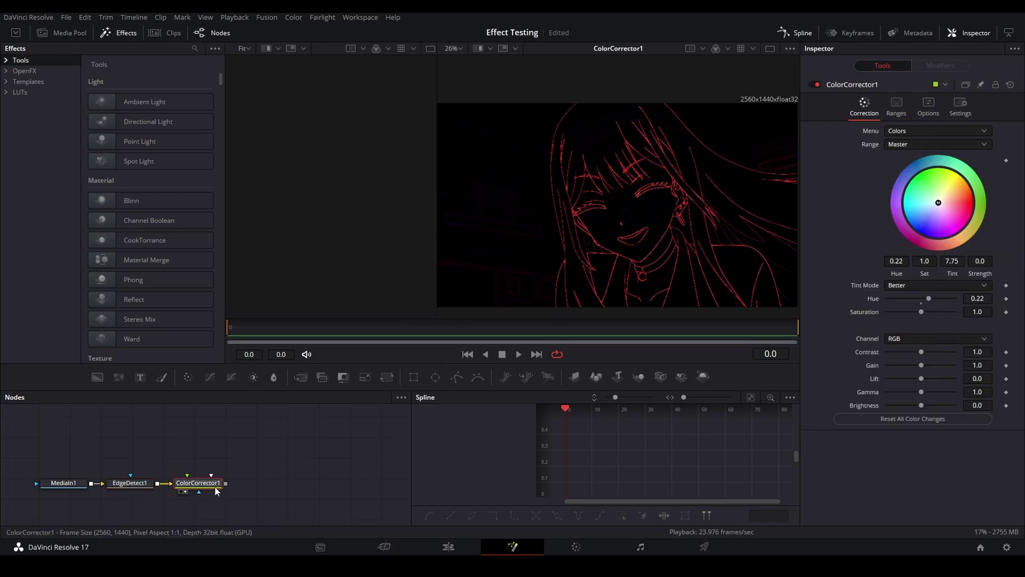
left_click_drag(938, 202, 958, 236)
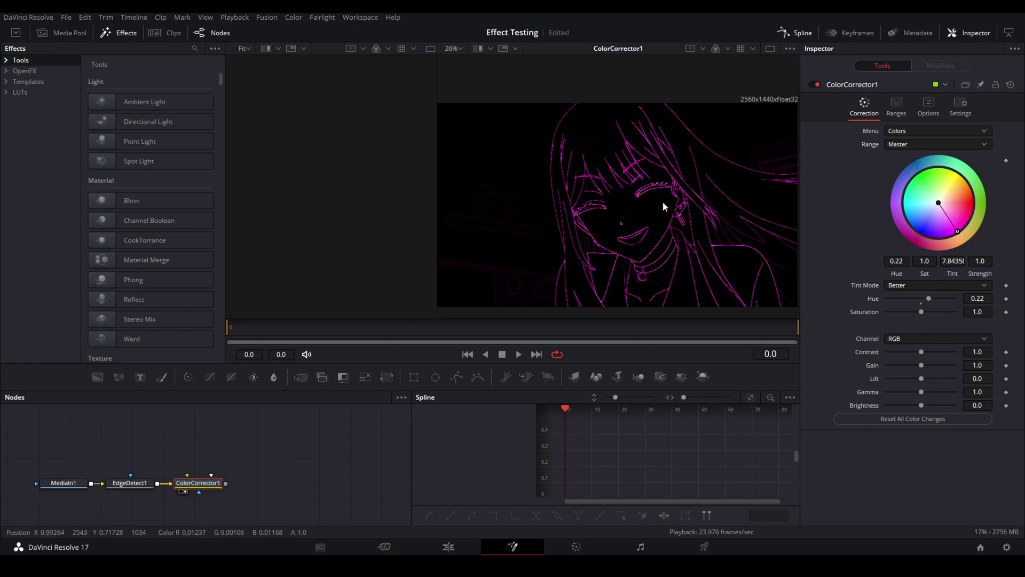
Add an MT_Glitch_GroundLoop node, connect it after ColorCorrector1 and display its output in the viewer
mouse_move(307, 437)
left_mouse_down()
mouse_move(242, 439)
mouse_move(290, 448)
mouse_move(300, 430)
left_mouse_up()
key("shift+space")
type("gr")
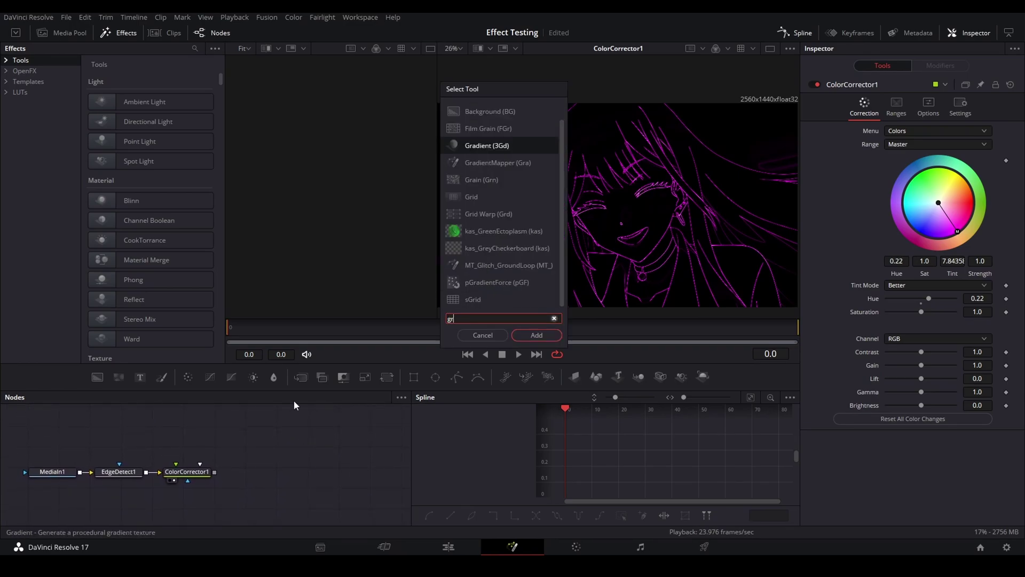
type("ound")
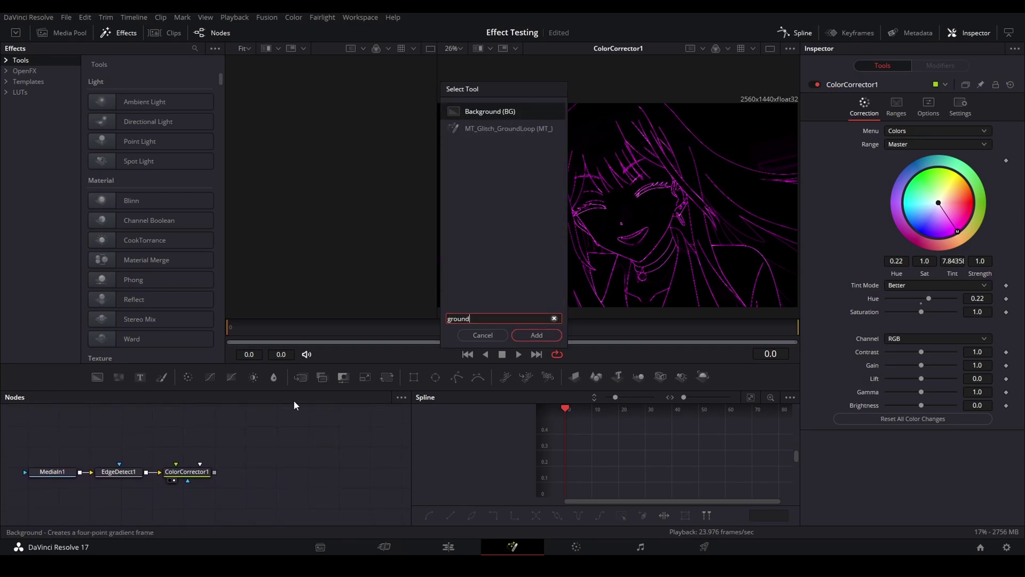
left_click(530, 128)
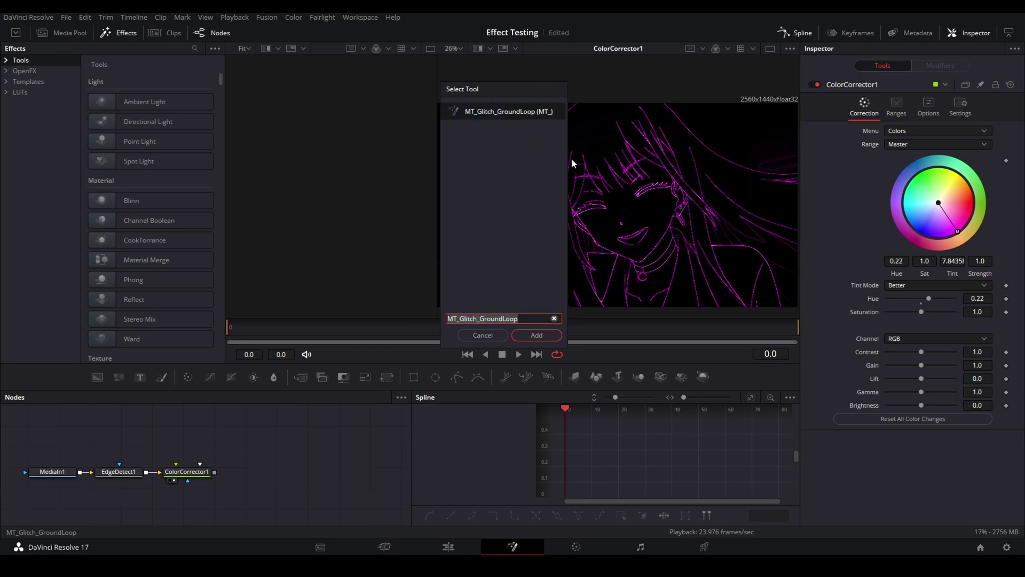
double_click(510, 112)
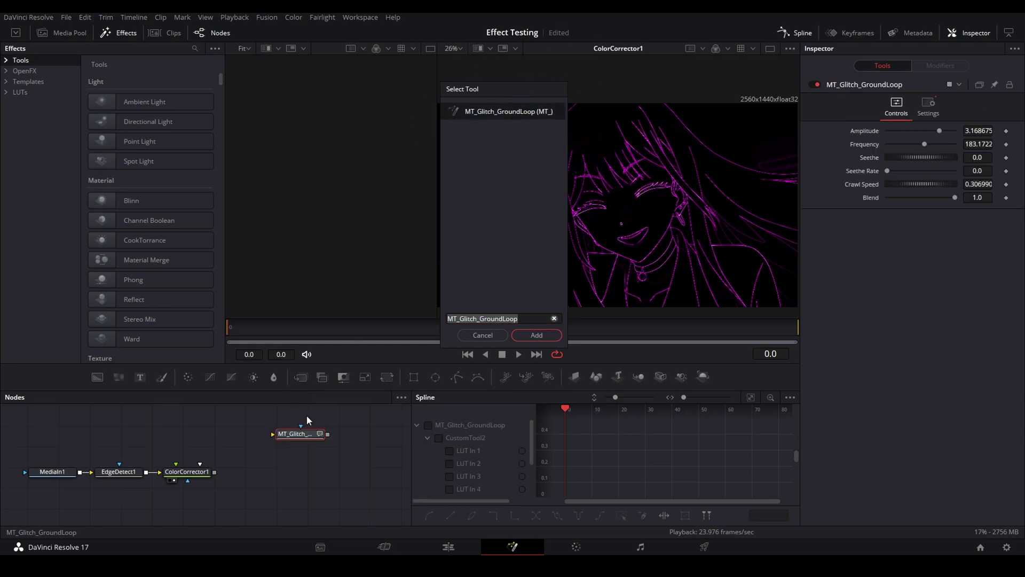
left_click_drag(299, 431, 244, 472)
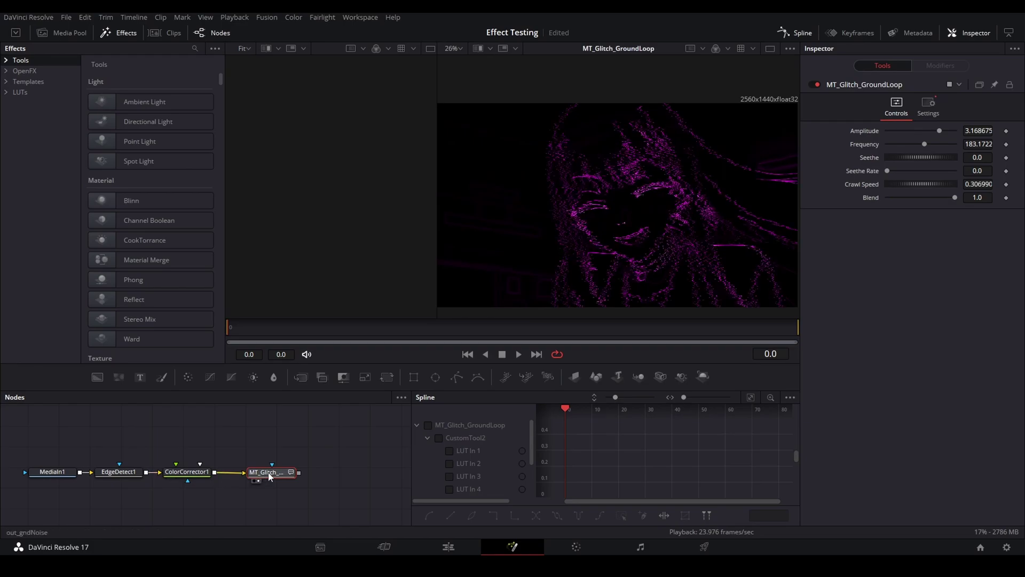
Set the MT_Glitch_GroundLoop node's amplitude to 1.0 and its frequency to 189.7, checking the glitched lines up close
scroll(696, 212, "up", 8)
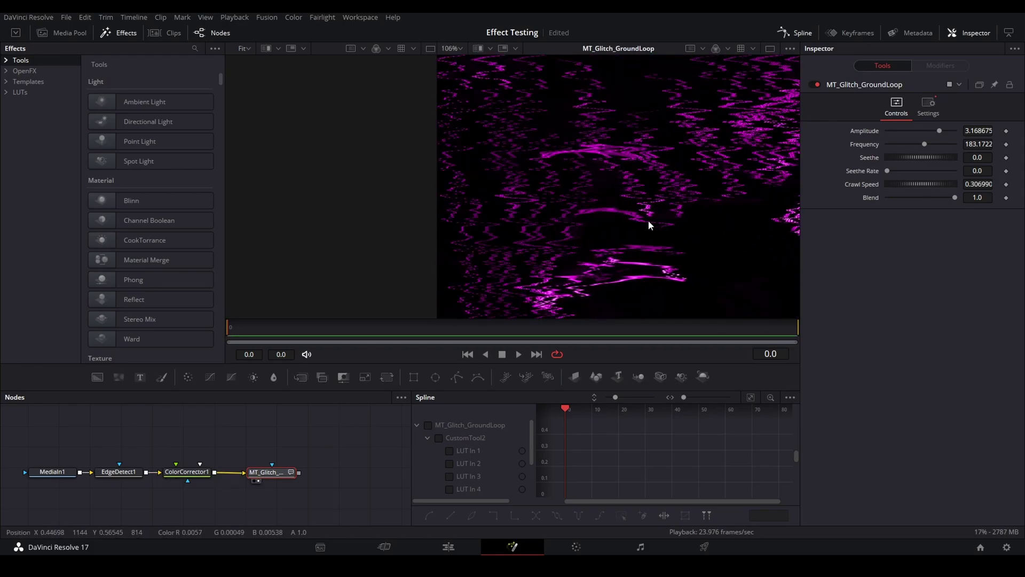
scroll(625, 240, "down", 9)
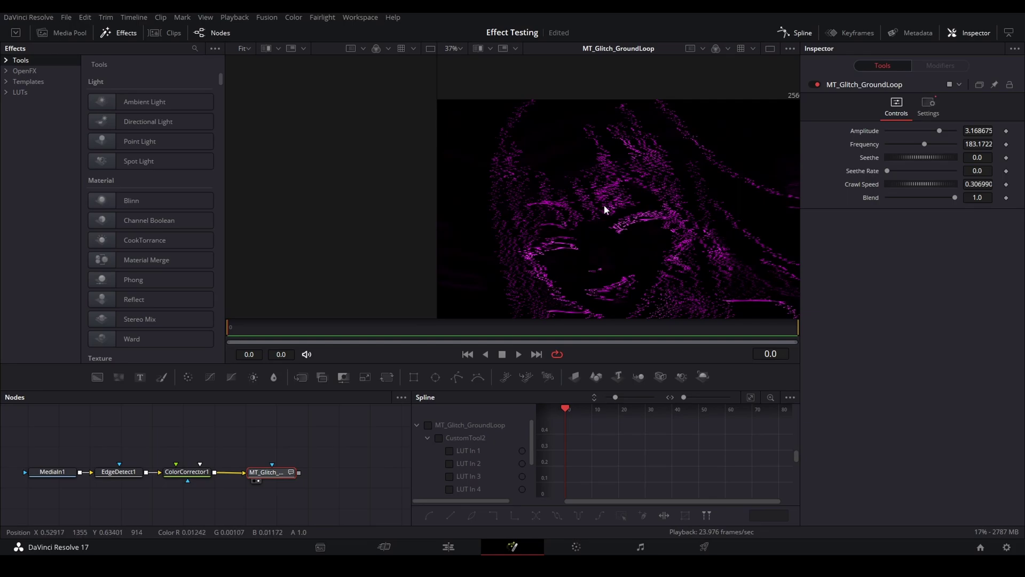
scroll(636, 204, "up", 1)
left_click_drag(937, 133, 903, 143)
scroll(682, 175, "up", 6)
scroll(740, 186, "down", 6)
left_click_drag(649, 190, 655, 165)
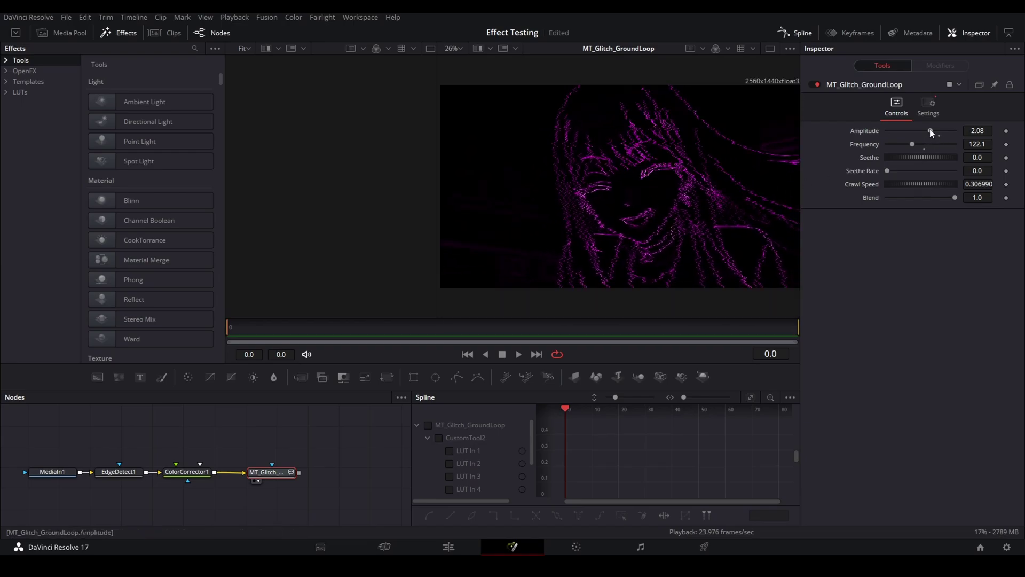
mouse_move(930, 131)
left_mouse_down()
mouse_move(940, 131)
mouse_move(918, 145)
mouse_move(921, 130)
left_mouse_up()
scroll(671, 211, "up", 5)
scroll(639, 207, "down", 6)
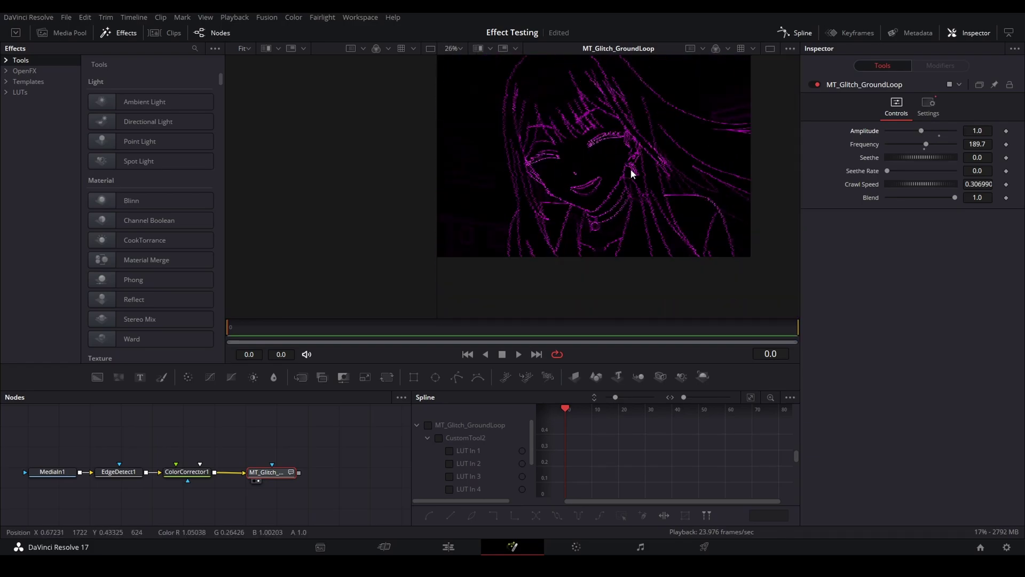
Add a Soft Glow node, connect it after MT_Glitch_GroundLoop and display its output in the viewer
mouse_move(273, 475)
left_mouse_down()
mouse_move(344, 474)
mouse_move(260, 474)
left_mouse_up()
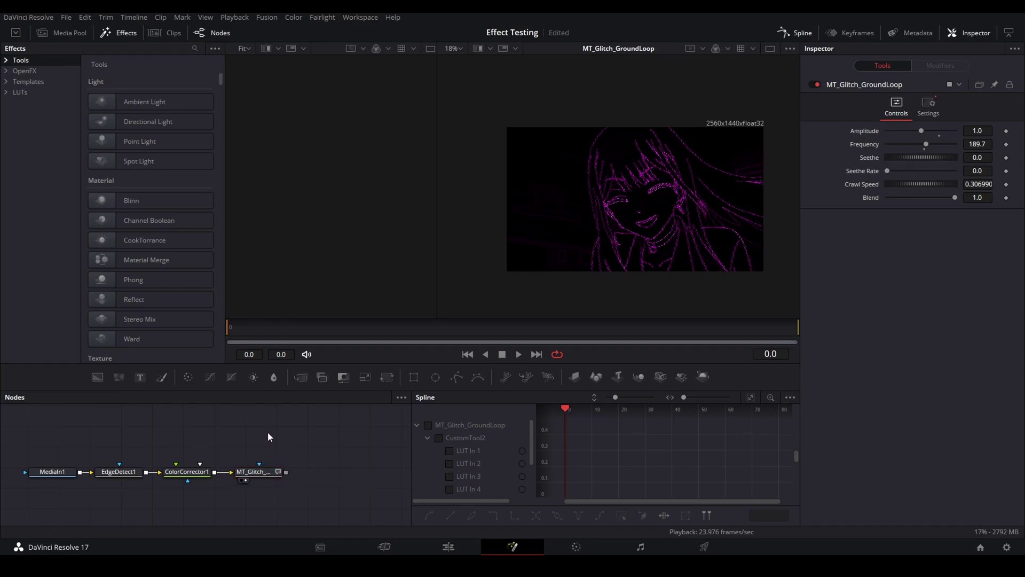
left_click_drag(353, 475, 257, 475)
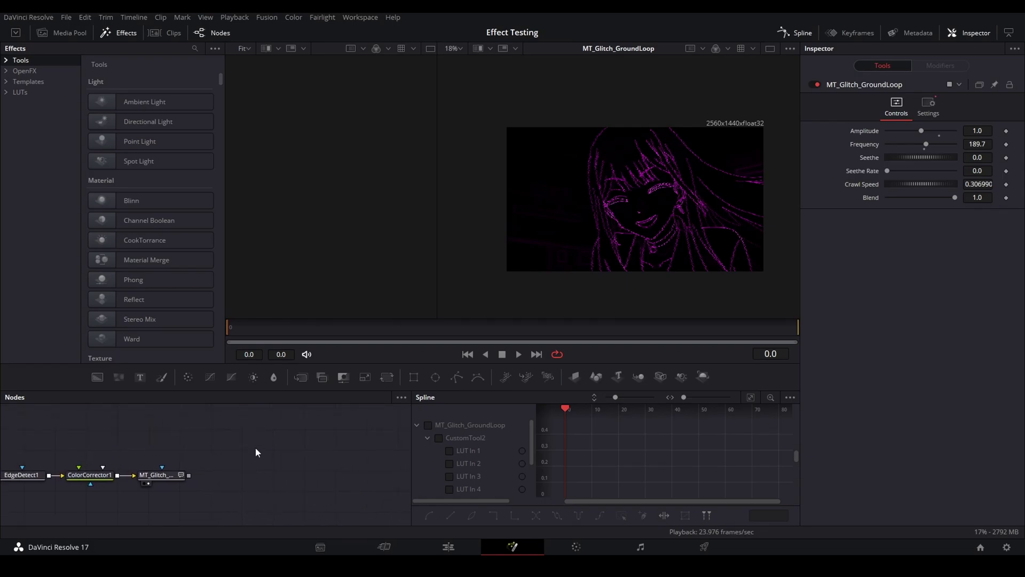
key("shift+space")
type("soft")
key("Return")
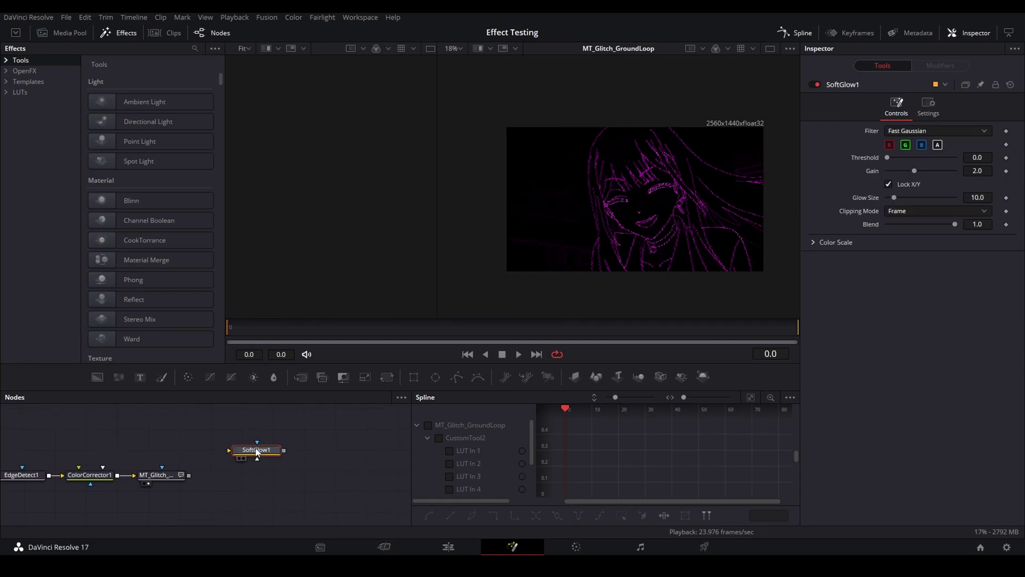
left_click_drag(257, 450, 242, 475)
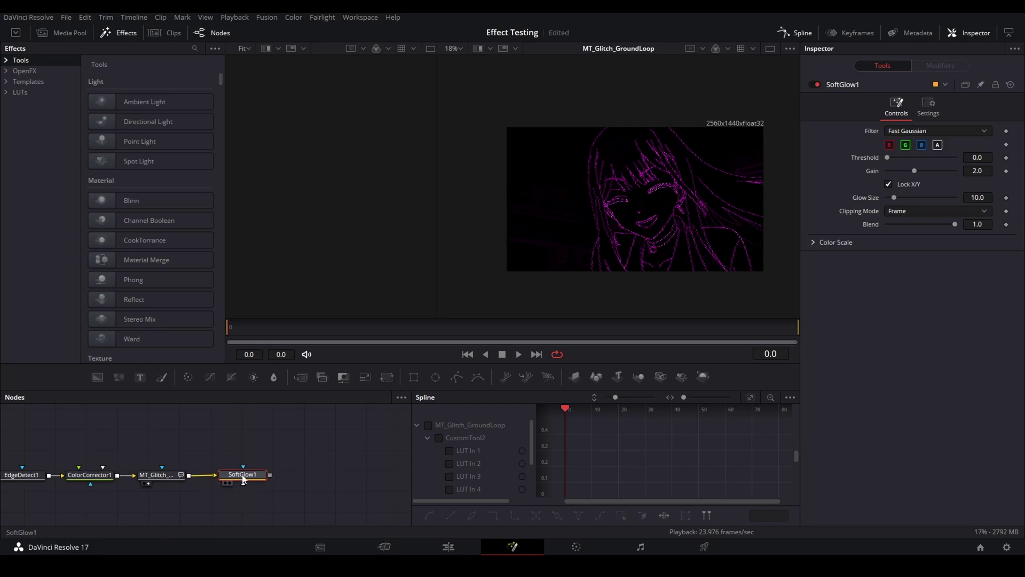
key("2")
Set the Soft Glow node's gain to 2.362 and its glow size to 11.8
mouse_move(914, 170)
left_mouse_down()
mouse_move(898, 200)
mouse_move(918, 174)
left_mouse_up()
scroll(679, 134, "down", 1)
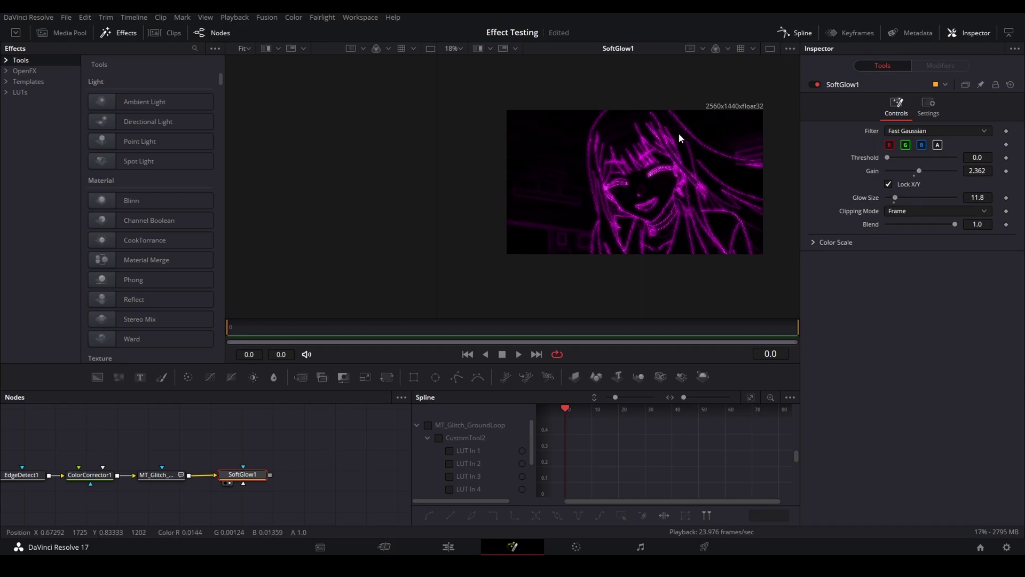
left_click_drag(678, 133, 662, 152)
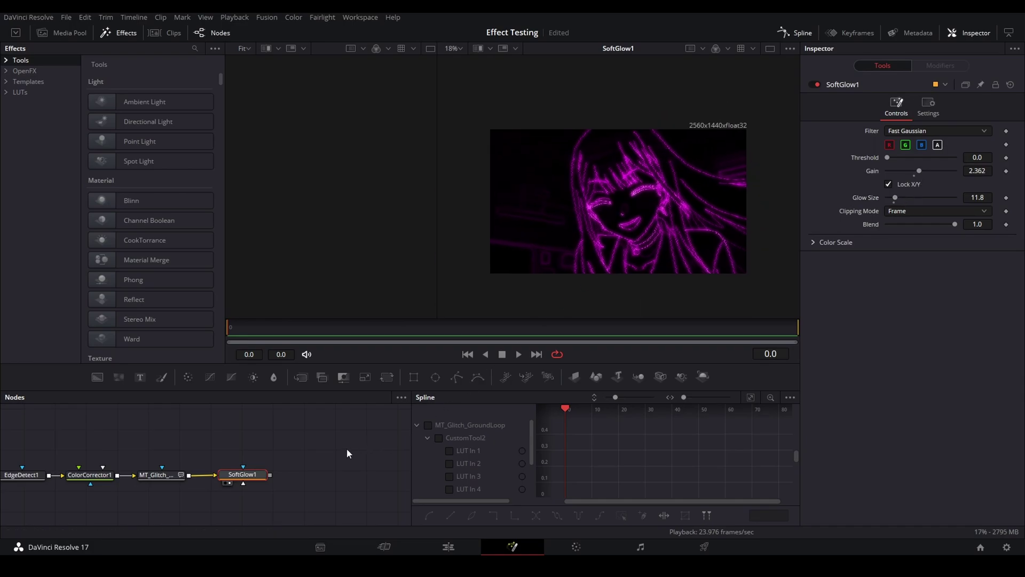
Add a Mosaic Blur node, connect it after SoftGlow1 and display its output in the viewer
scroll(342, 452, "up", 2)
key("shift+space")
type("soft")
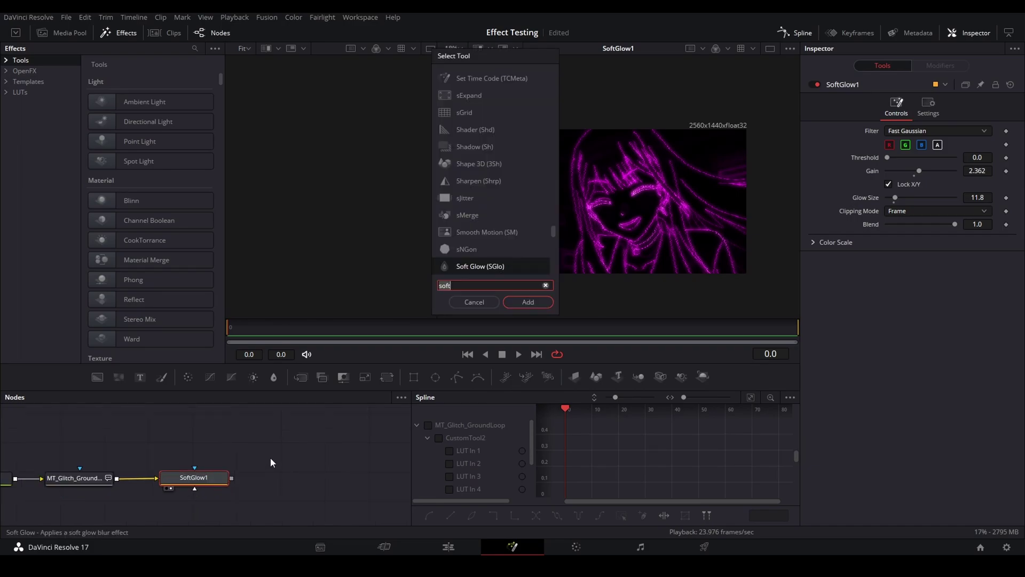
type("mosa")
key("Return")
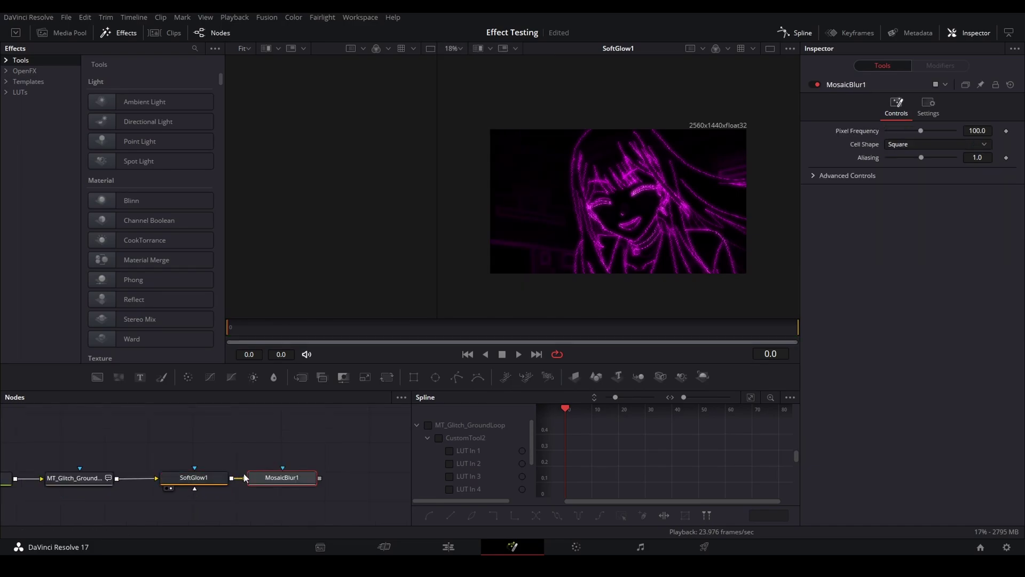
left_click_drag(267, 477, 277, 478)
left_click(268, 488)
scroll(630, 181, "up", 3)
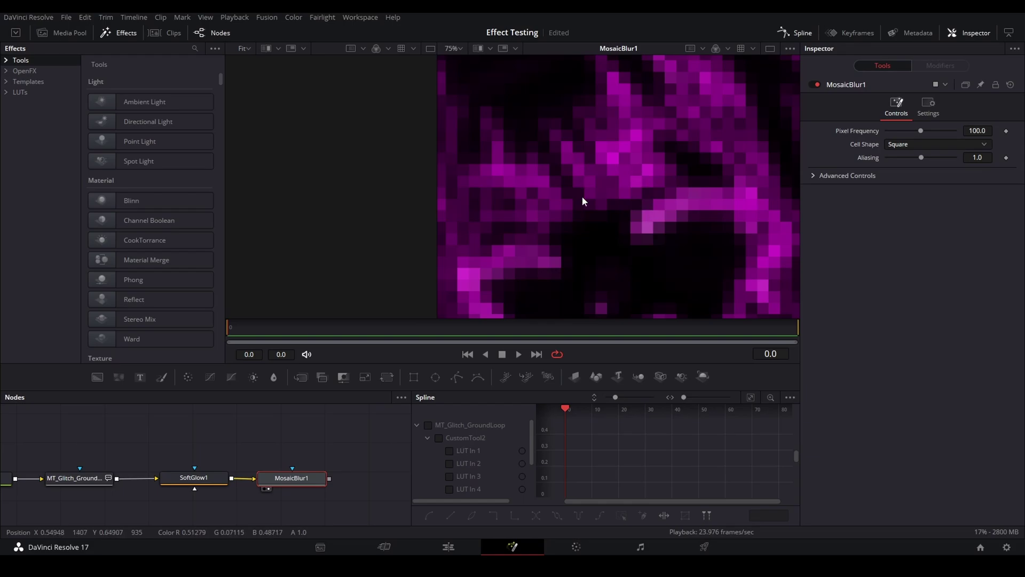
scroll(671, 181, "down", 5)
scroll(632, 198, "up", 2)
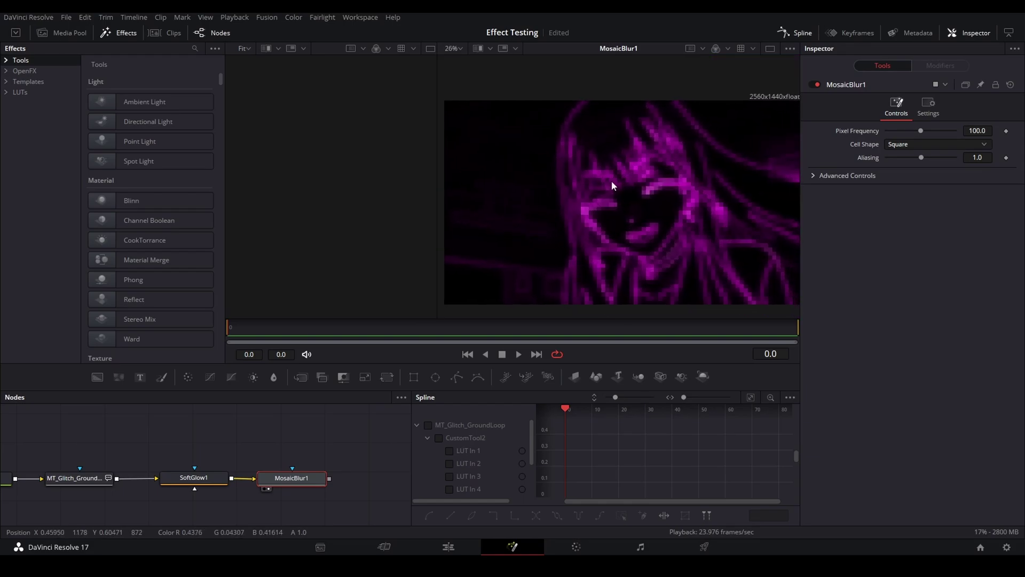
Set the Mosaic Blur node's pixel frequency to 800, checking the pixelated lines up close
left_click_drag(920, 131, 956, 137)
left_click(972, 130)
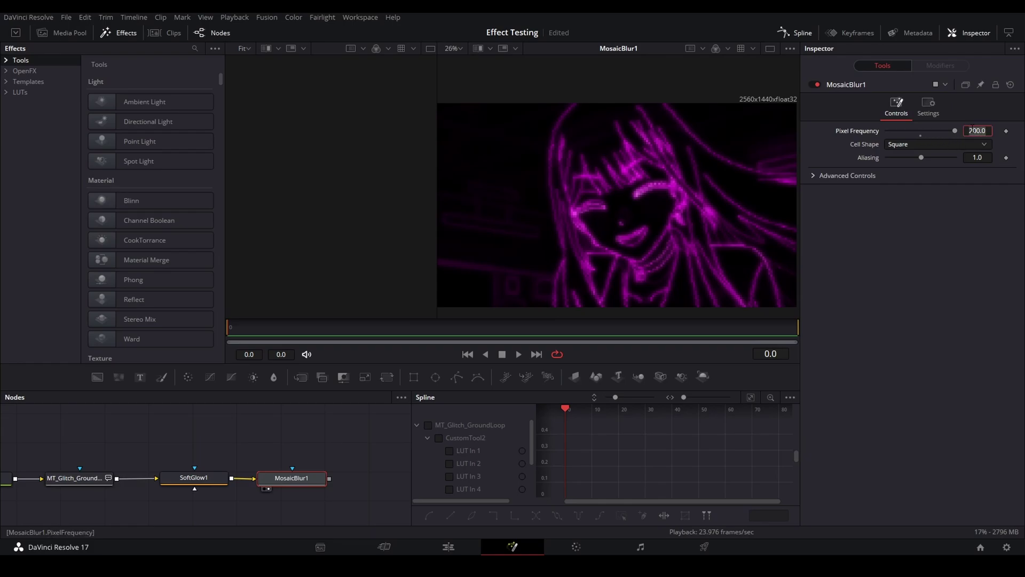
type("400")
key("Tab")
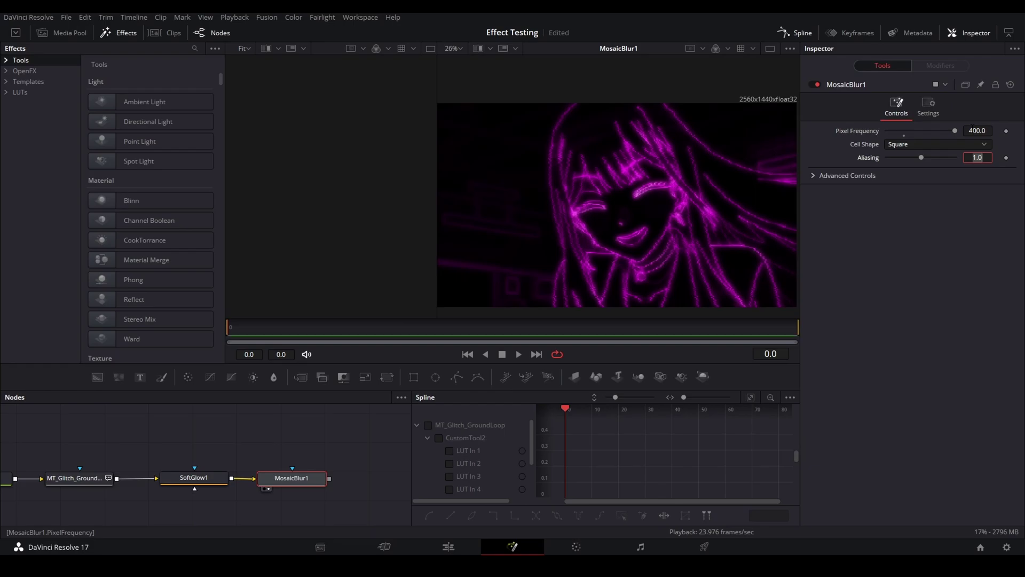
left_click(980, 131)
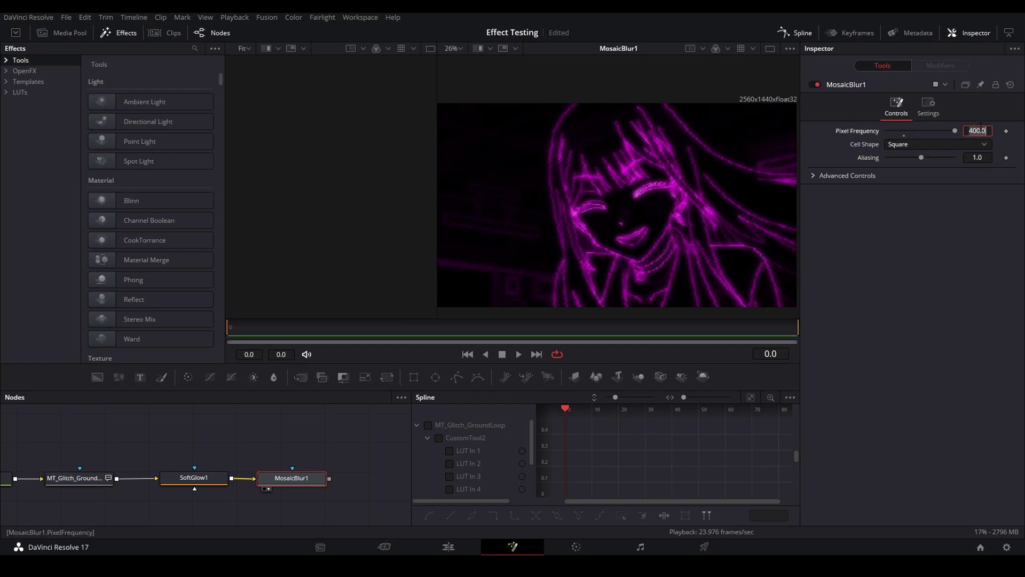
type("00")
key("Tab")
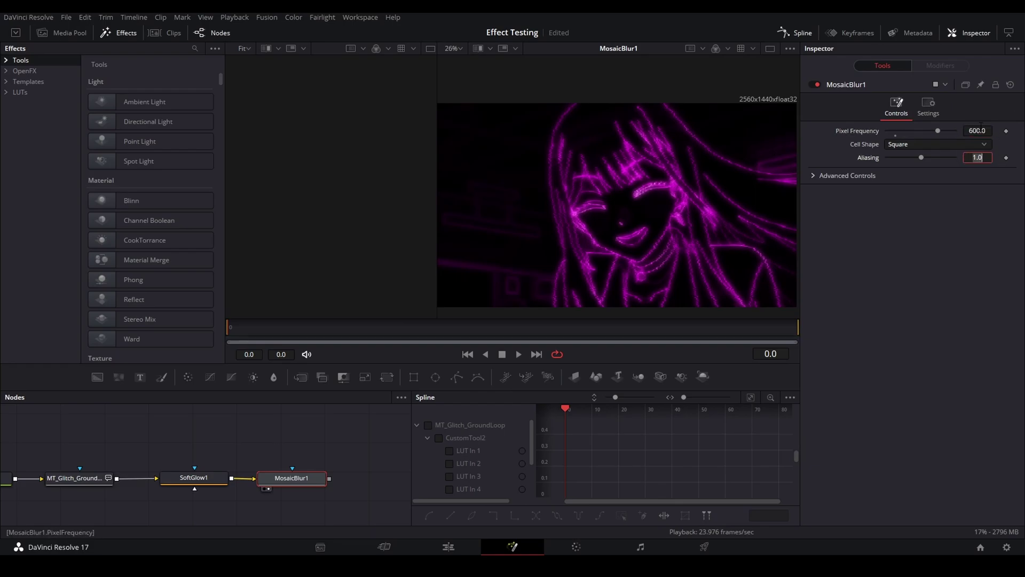
scroll(717, 176, "up", 3)
left_click_drag(938, 133, 964, 140)
scroll(655, 158, "up", 3)
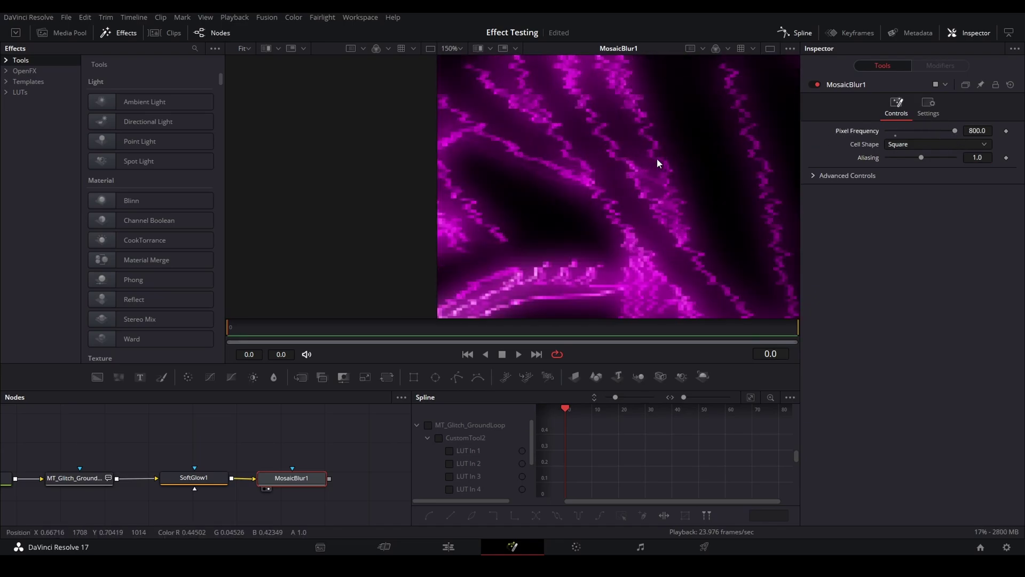
scroll(553, 185, "up", 3)
scroll(658, 162, "down", 1)
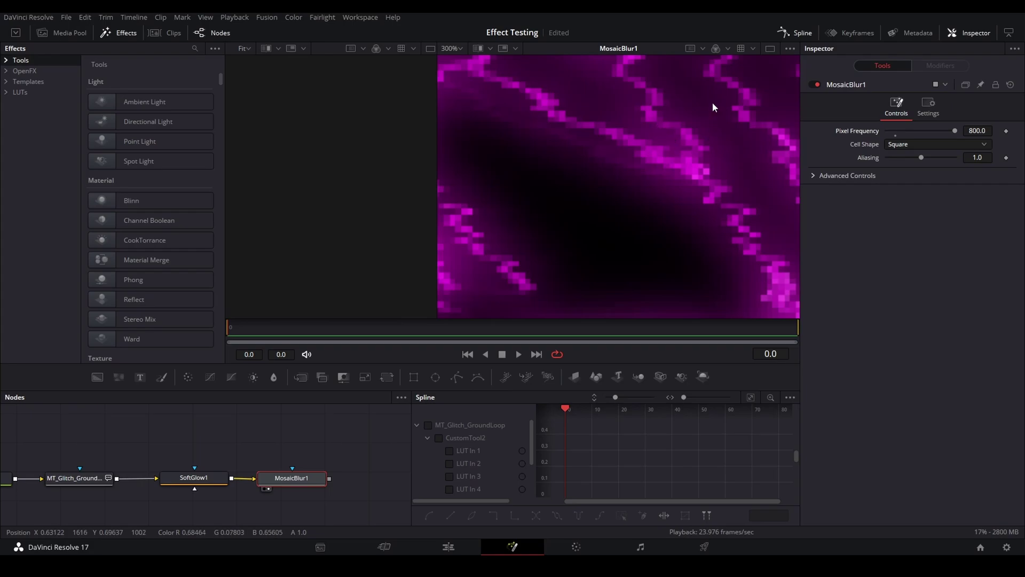
scroll(688, 136, "down", 8)
scroll(634, 166, "up", 2)
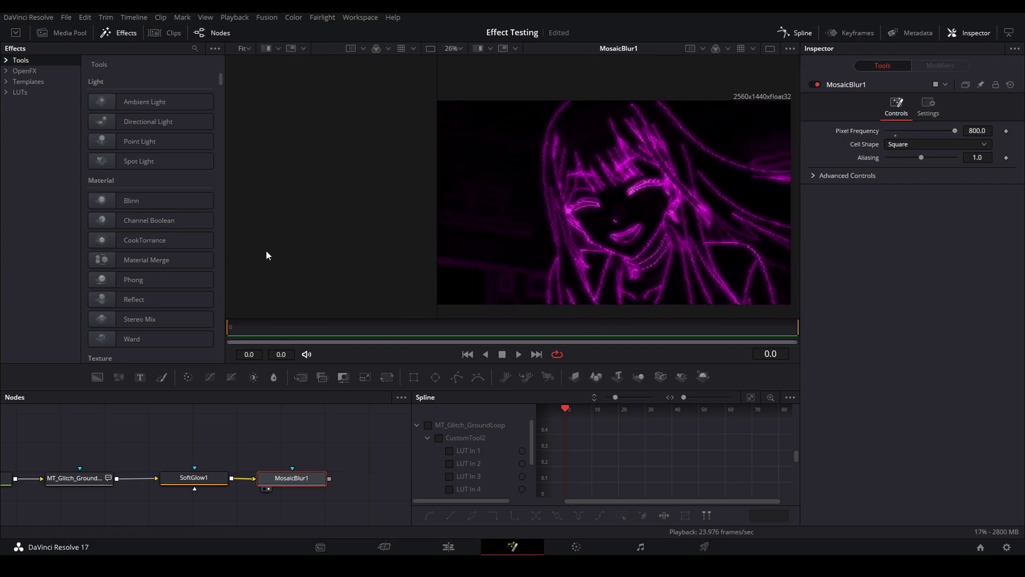
Add a Scanlines node, connect it after MosaicBlur1 and display its output in the viewer
scroll(183, 239, "down", 5)
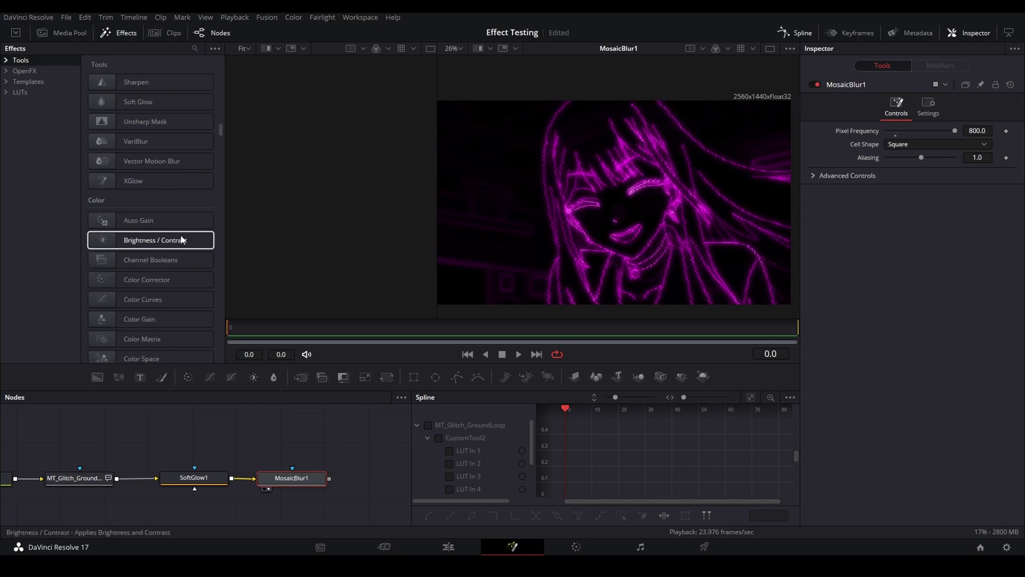
scroll(182, 239, "up", 1)
scroll(180, 239, "down", 7)
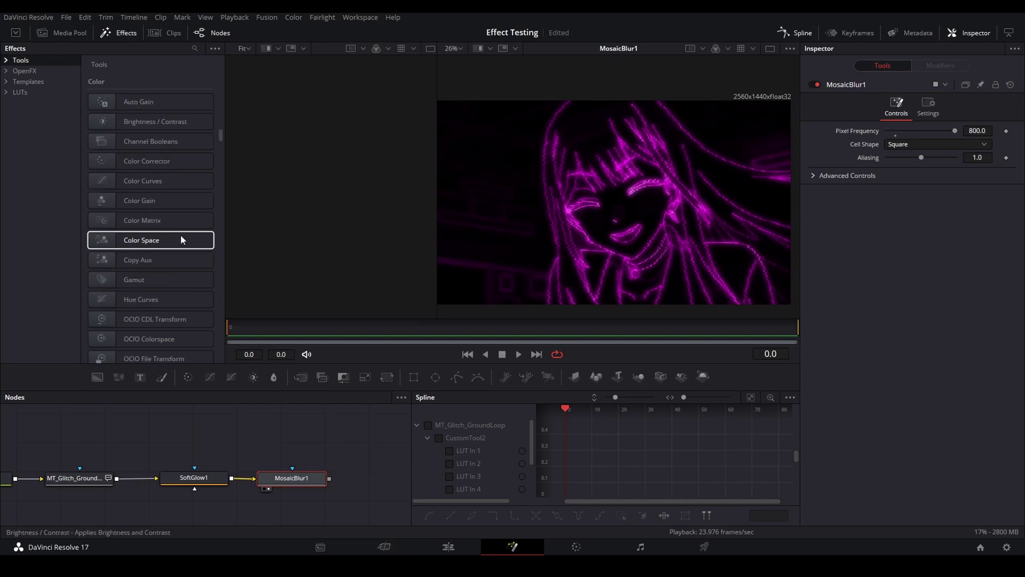
left_click(235, 472)
key("shift+space")
type("scane")
key("BackSpace")
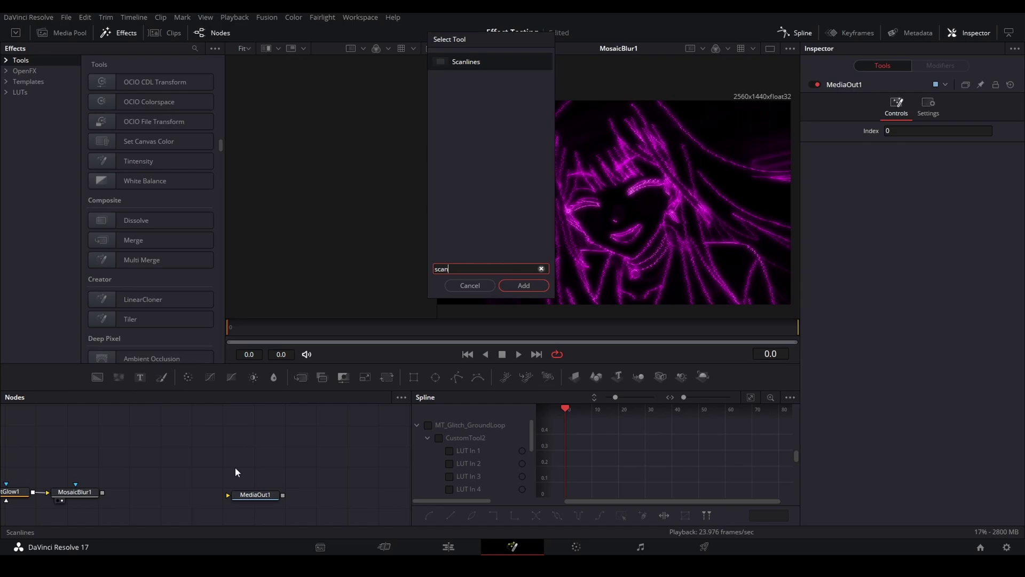
key("Return")
left_click_drag(249, 473, 135, 492)
key("2")
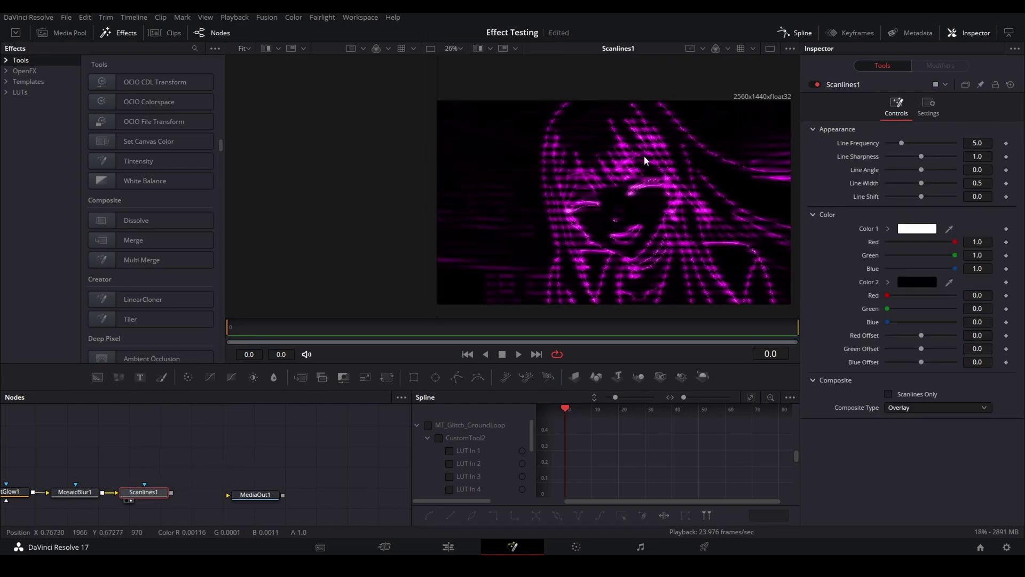
Set the Scanlines node's line frequency to 40 and inspect the lines up close
scroll(644, 156, "up", 2)
left_click_drag(901, 143, 959, 142)
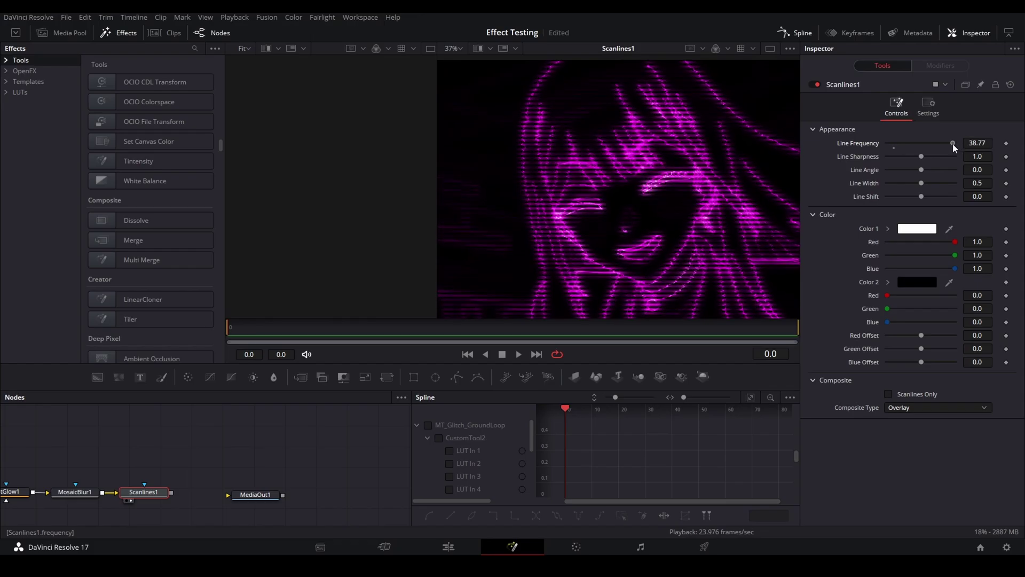
scroll(586, 226, "up", 5)
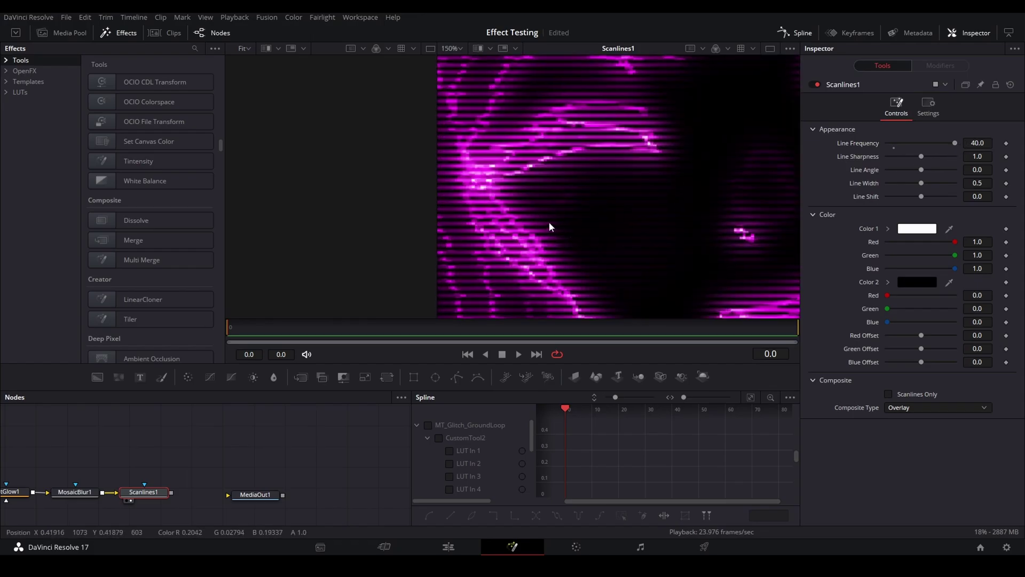
scroll(594, 207, "down", 2)
scroll(594, 207, "down", 3)
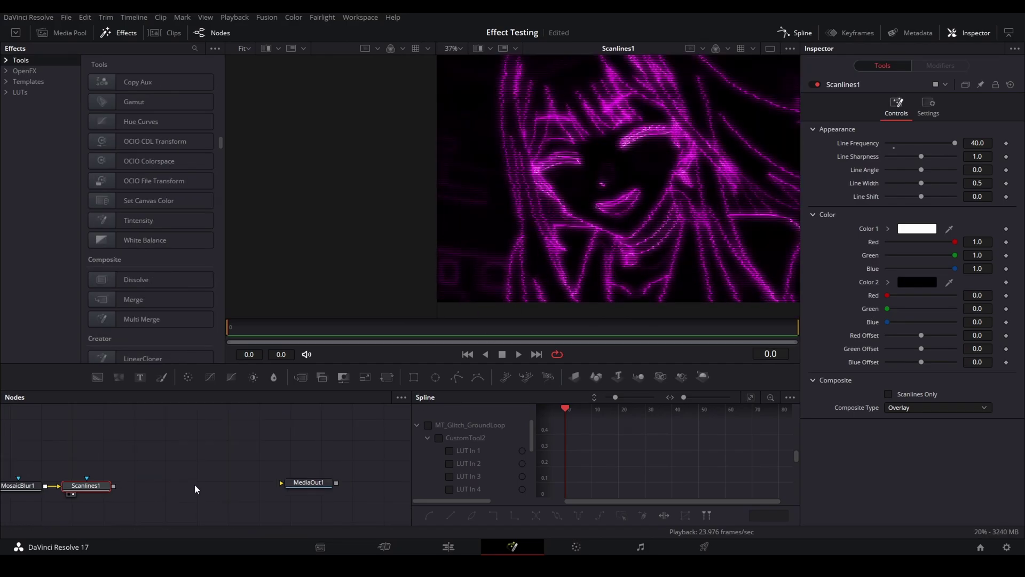
Add a Highlight node, connect it after Scanlines1 and display its output in the viewer
key("shift+space")
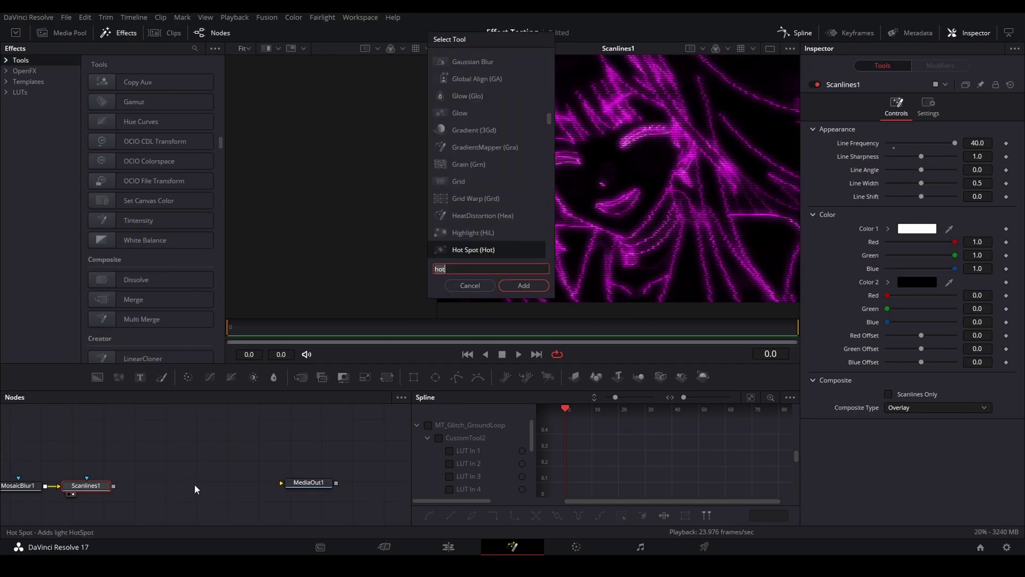
type("hgl")
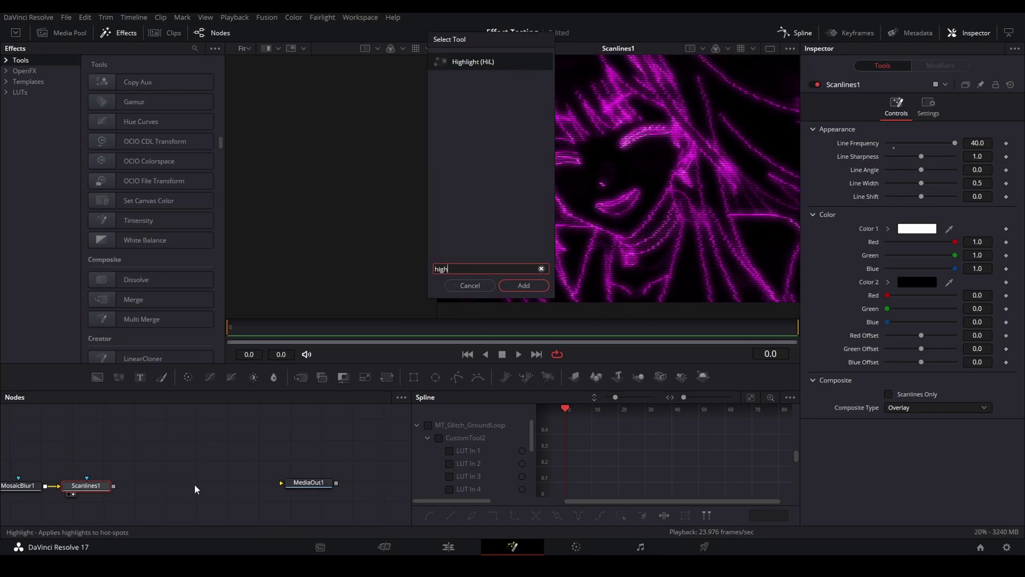
key("Return")
left_click_drag(185, 488, 173, 489)
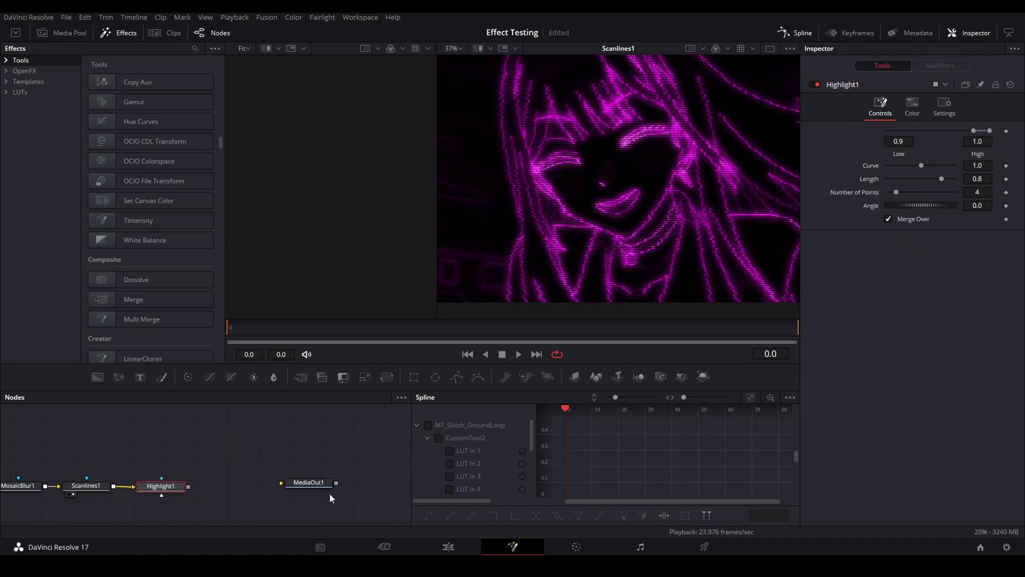
left_click_drag(307, 486, 296, 493)
left_click(160, 486)
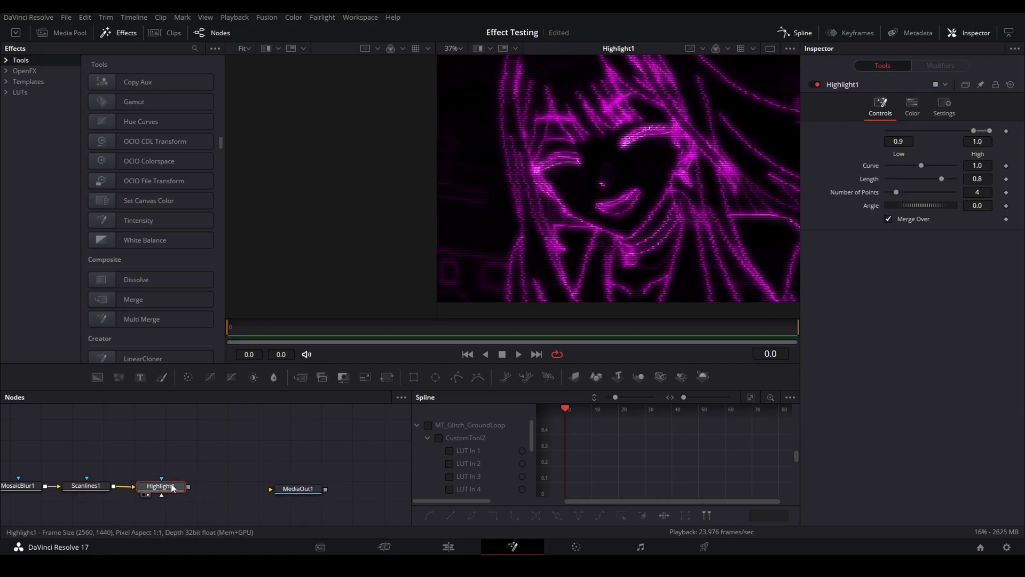
Set the Highlight node's low threshold to 0.433, curve to 1.63, length to 0.882 and angle to 26.1
left_click_drag(974, 130, 928, 130)
left_click_drag(921, 166, 896, 191)
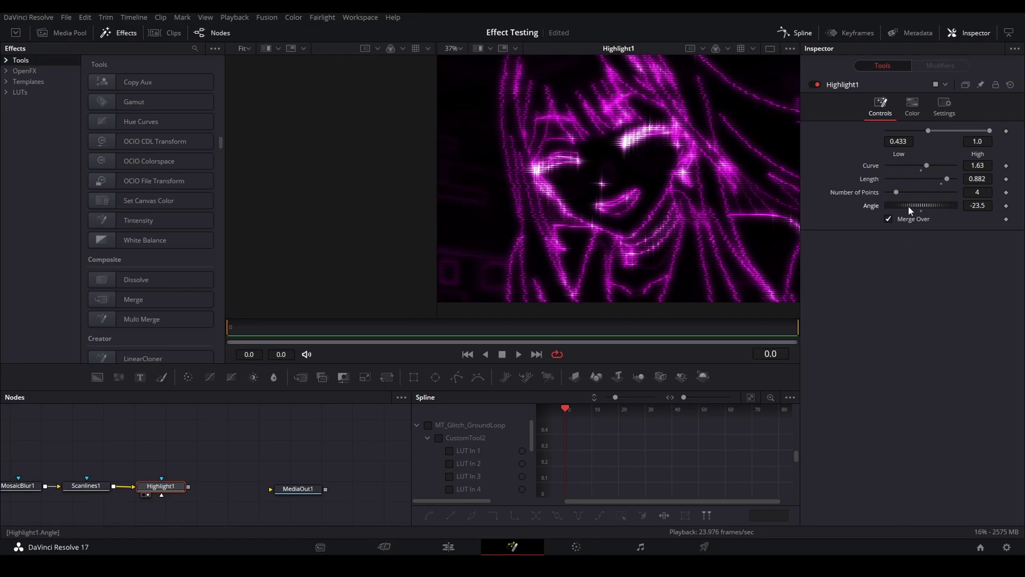
mouse_move(909, 206)
left_mouse_down()
mouse_move(899, 201)
mouse_move(923, 213)
left_mouse_up()
scroll(633, 178, "down", 1)
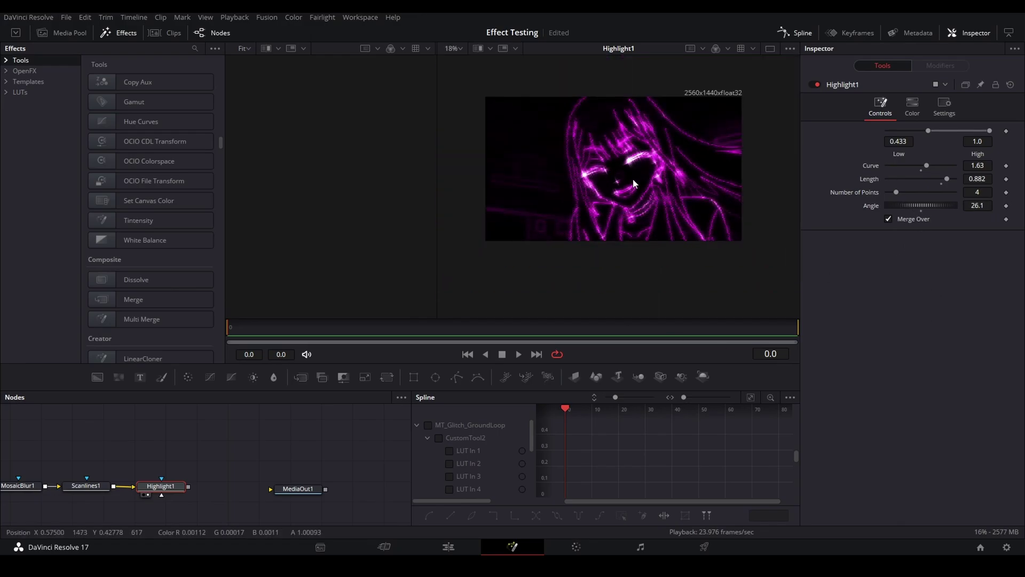
scroll(633, 172, "up", 1)
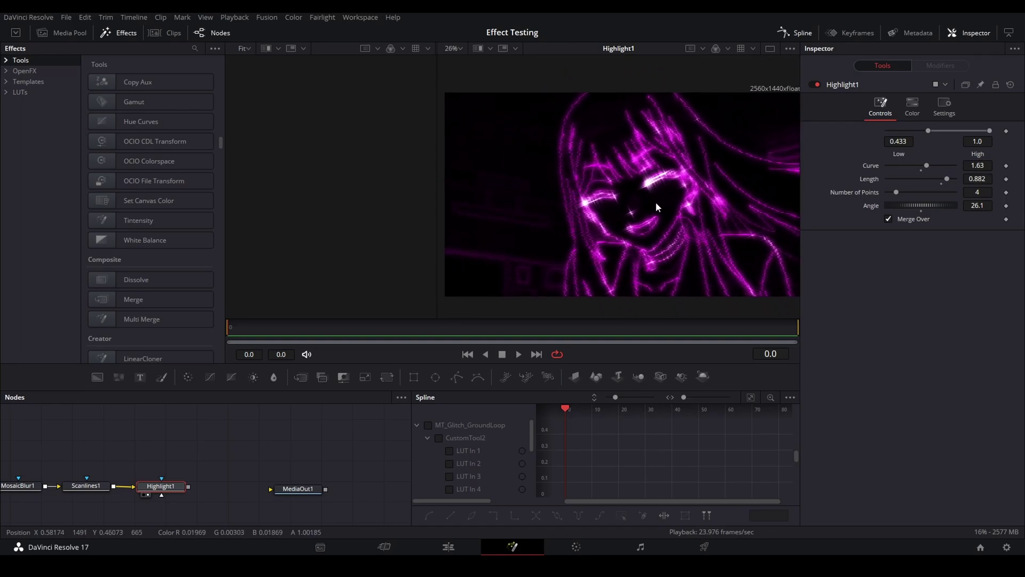
mouse_move(656, 203)
left_mouse_down()
mouse_move(620, 212)
mouse_move(651, 200)
left_mouse_up()
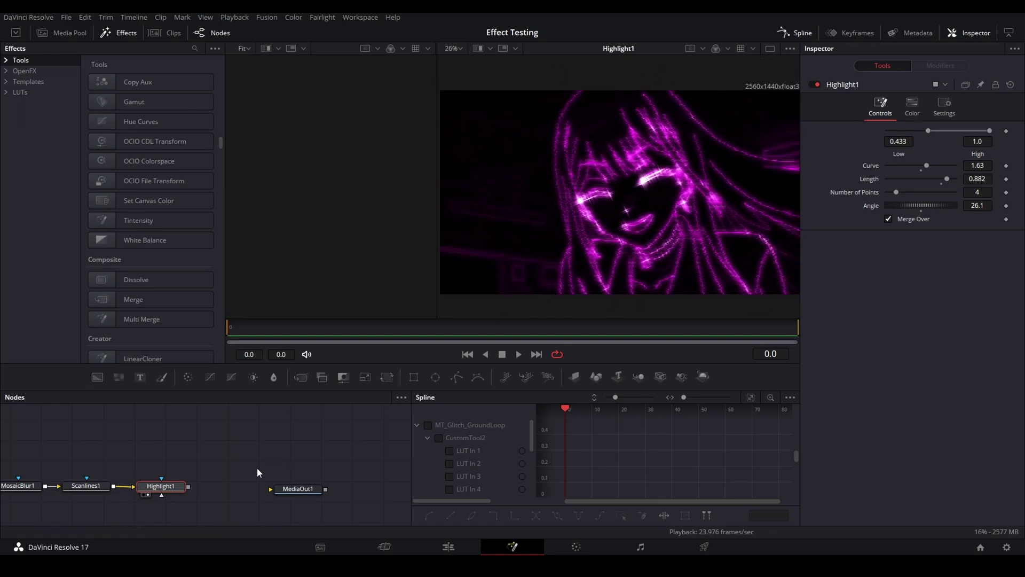
Connect the Highlight1 node's output to MediaOut1 and tidy the spacing at the end of the node chain
left_click_drag(212, 462, 326, 485)
left_click_drag(130, 455, 301, 457)
scroll(301, 456, "down", 4)
scroll(181, 476, "up", 3)
left_click_drag(192, 453, 192, 415)
scroll(206, 445, "up", 3)
left_click_drag(299, 445, 172, 451)
left_click(203, 445)
scroll(293, 434, "right", 3)
left_click(133, 460)
left_click(140, 463)
left_click(216, 464)
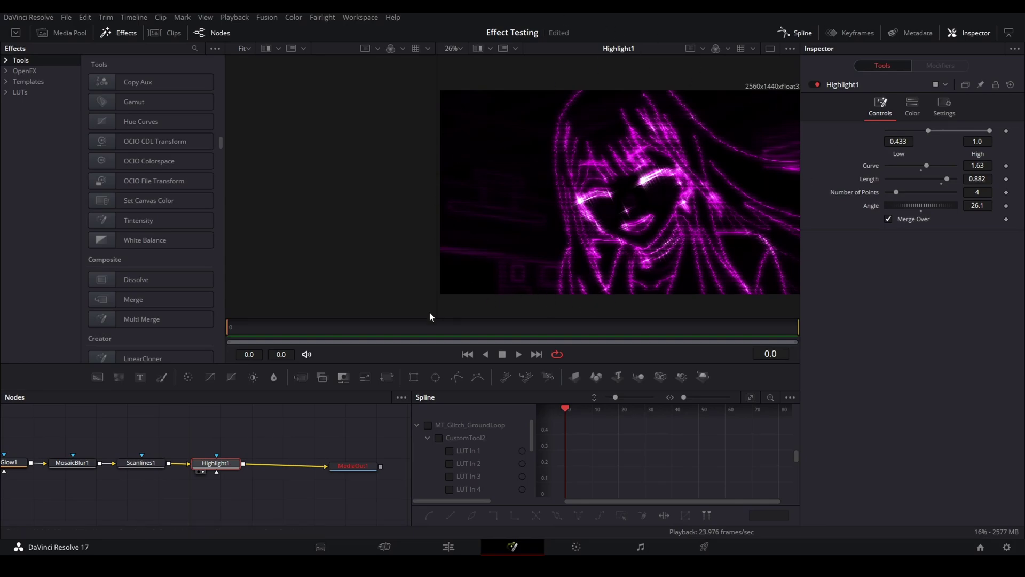
Shift ColorCorrector1's tint to a pinkish red with a strength of about 0.29, and undo a trial contrast change
scroll(231, 480, "left", 3)
scroll(230, 478, "left", 2)
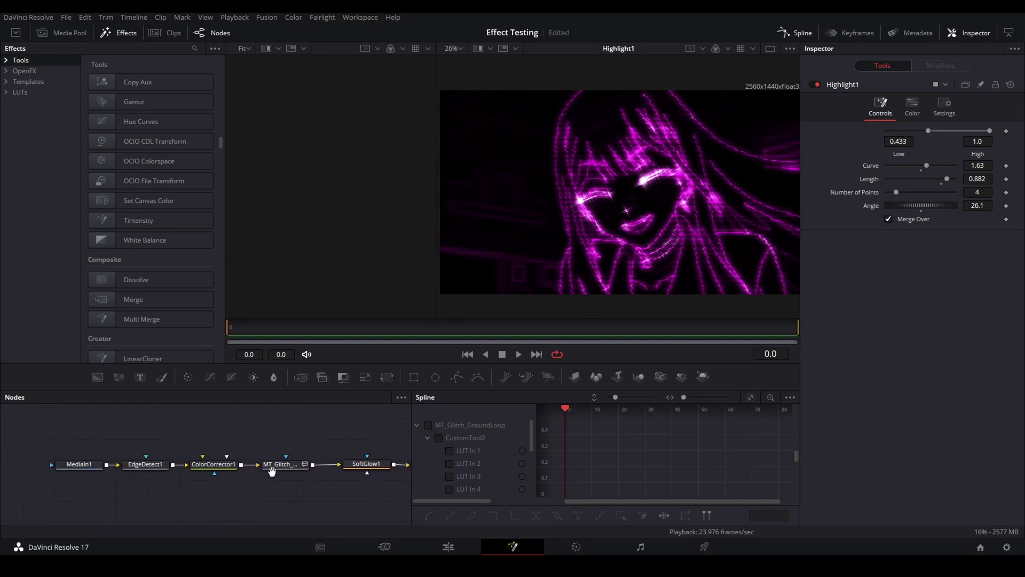
left_click(214, 463)
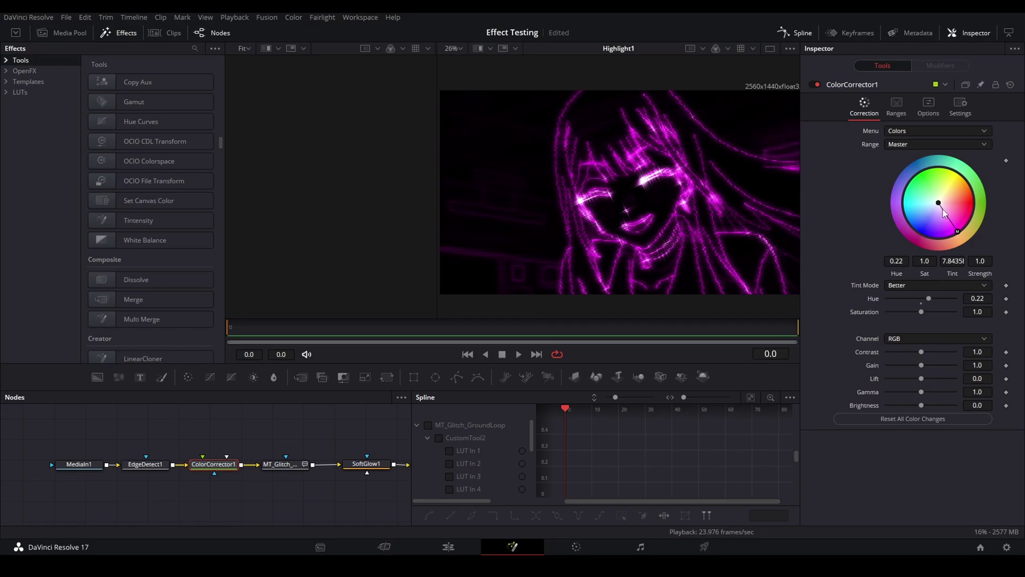
mouse_move(943, 211)
left_mouse_down()
mouse_move(967, 207)
mouse_move(940, 205)
mouse_move(911, 224)
mouse_move(933, 190)
mouse_move(963, 198)
mouse_move(965, 234)
mouse_move(943, 213)
left_mouse_up()
mouse_move(921, 311)
left_mouse_down()
mouse_move(891, 310)
mouse_move(921, 311)
left_mouse_up()
left_click_drag(943, 212, 949, 221)
mouse_move(921, 311)
left_mouse_down()
mouse_move(892, 312)
mouse_move(969, 309)
mouse_move(921, 312)
left_mouse_up()
left_click_drag(921, 352, 938, 366)
key("ctrl+z")
Review the whole node chain from EdgeDetect1 through Highlight1 to MediaOut1
left_click_drag(328, 475, 1, 500)
left_click_drag(360, 472, 197, 482)
left_click_drag(293, 468, 380, 418)
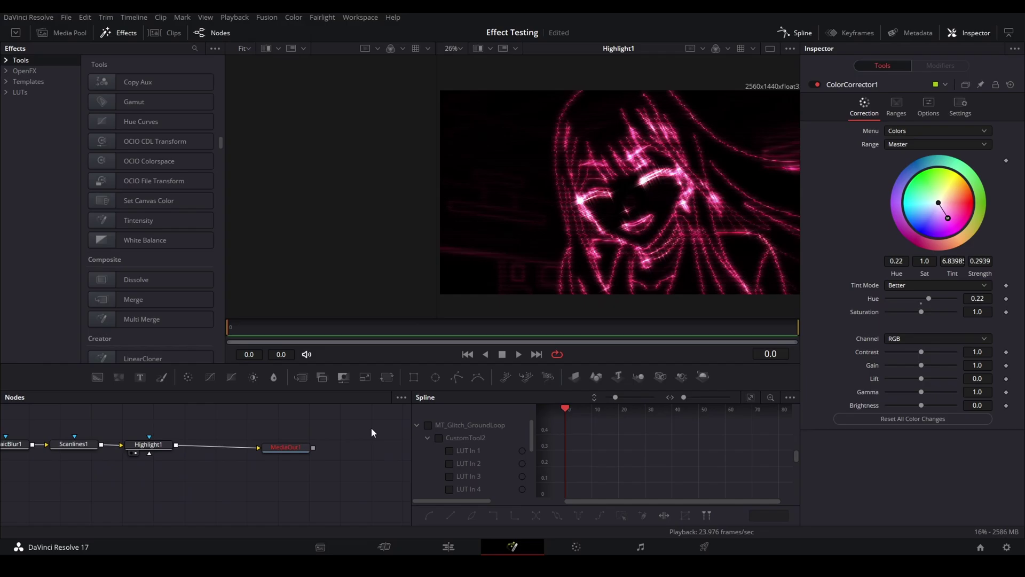
left_click(291, 448)
scroll(305, 463, "up", 1)
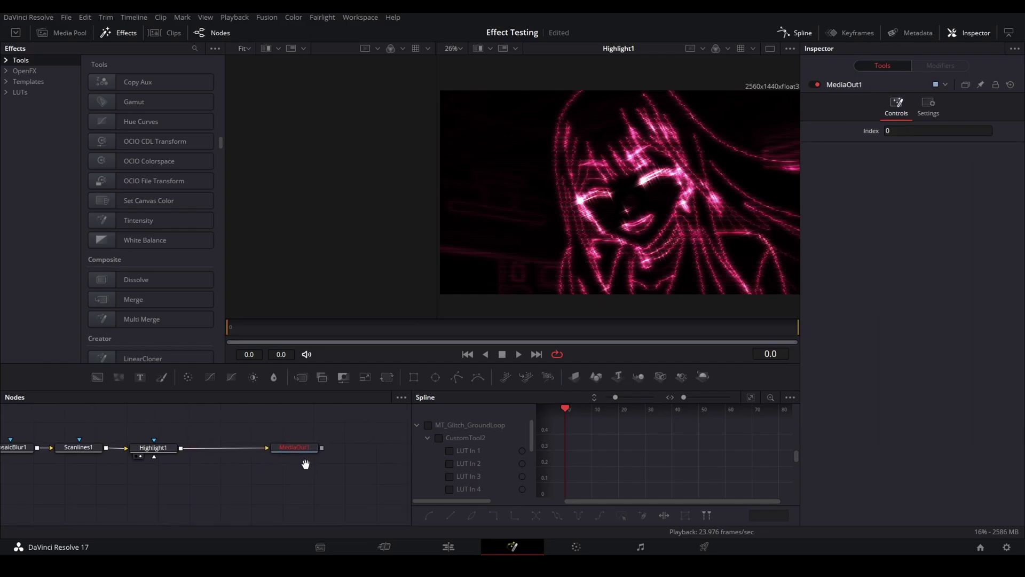
left_click_drag(305, 464, 322, 472)
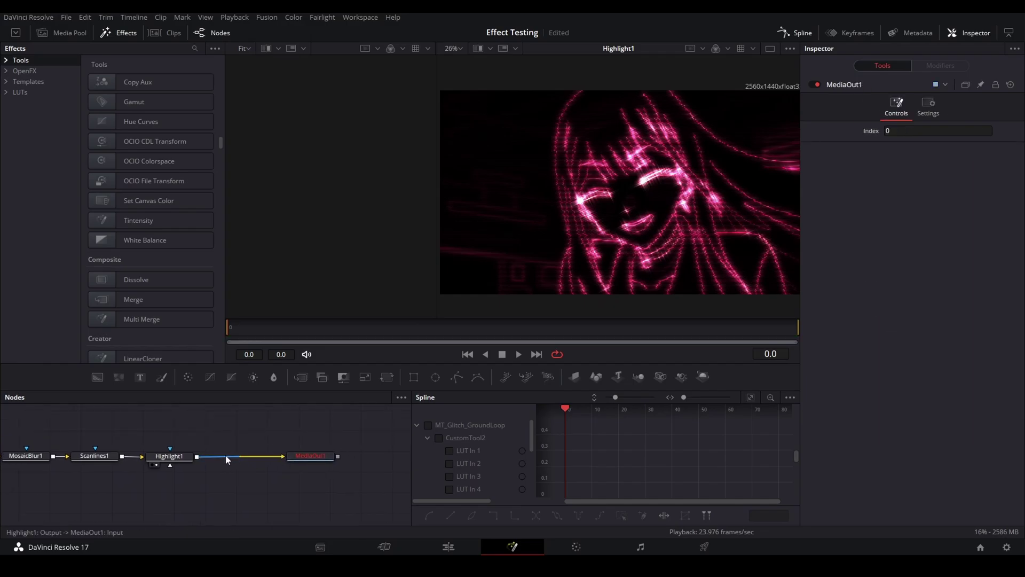
left_click_drag(225, 453, 418, 472)
left_click_drag(262, 443, 376, 443)
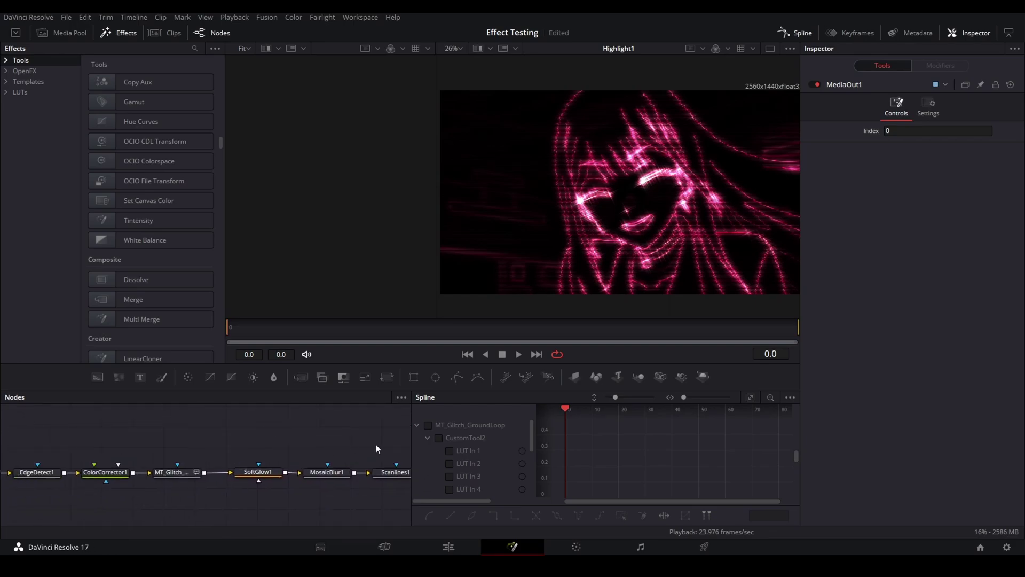
left_click_drag(148, 456, 412, 458)
left_click_drag(318, 459, 206, 439)
left_click_drag(390, 450, 118, 457)
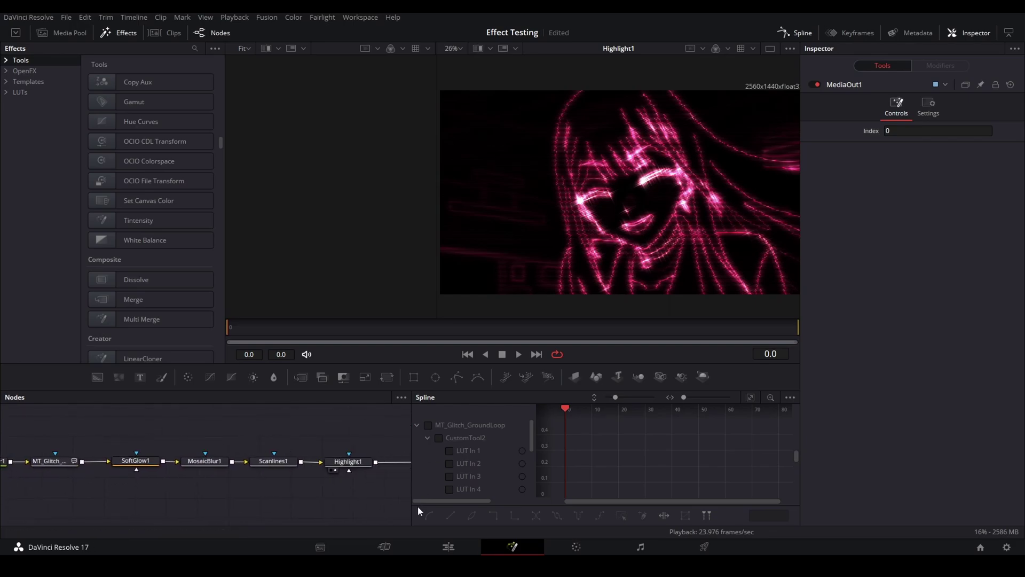
Return to the Edit page to see the effect on the adjustment clip in the timeline
left_click(470, 551)
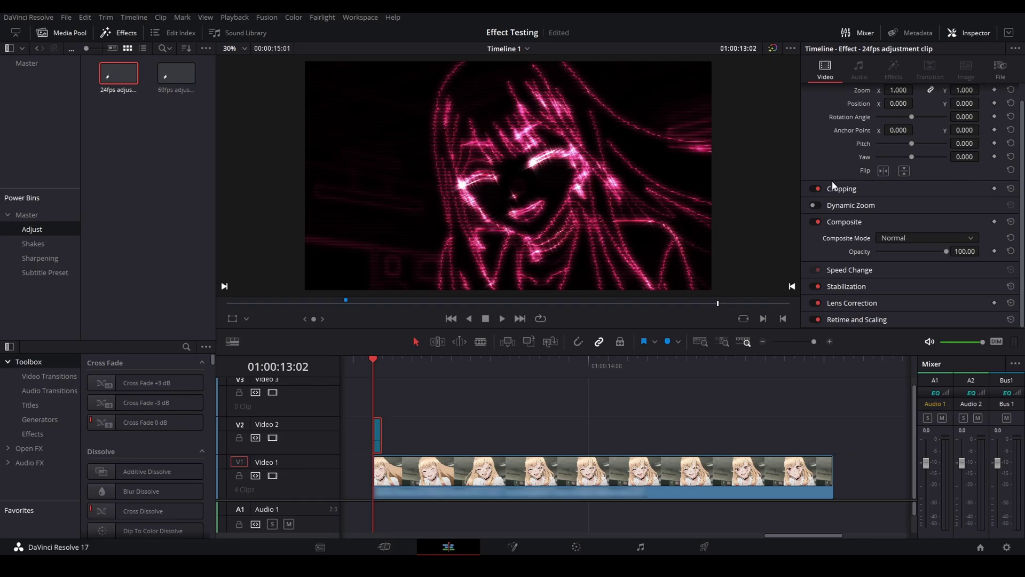
Preview the available composite modes on the adjustment clip, from Add to Foreground, and keep Normal
scroll(902, 222, "up", 1)
scroll(866, 197, "down", 1)
left_click(902, 239)
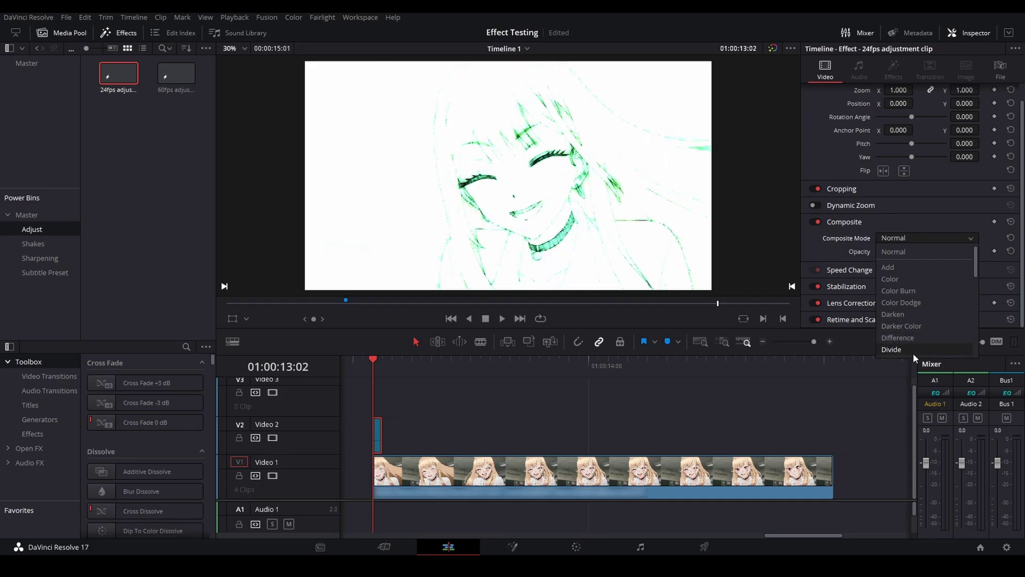
scroll(914, 352, "down", 2)
scroll(911, 347, "down", 1)
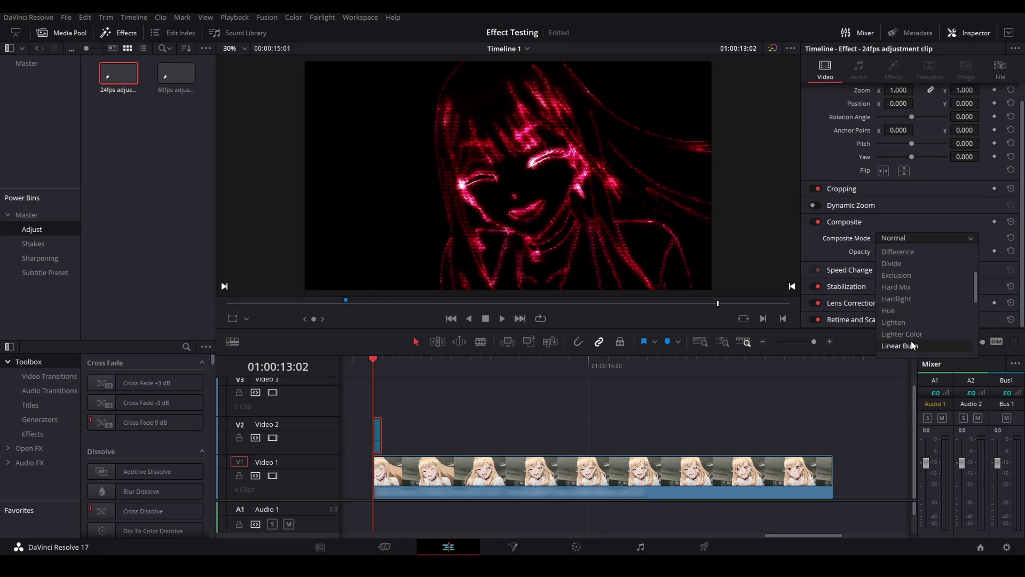
scroll(910, 339, "down", 4)
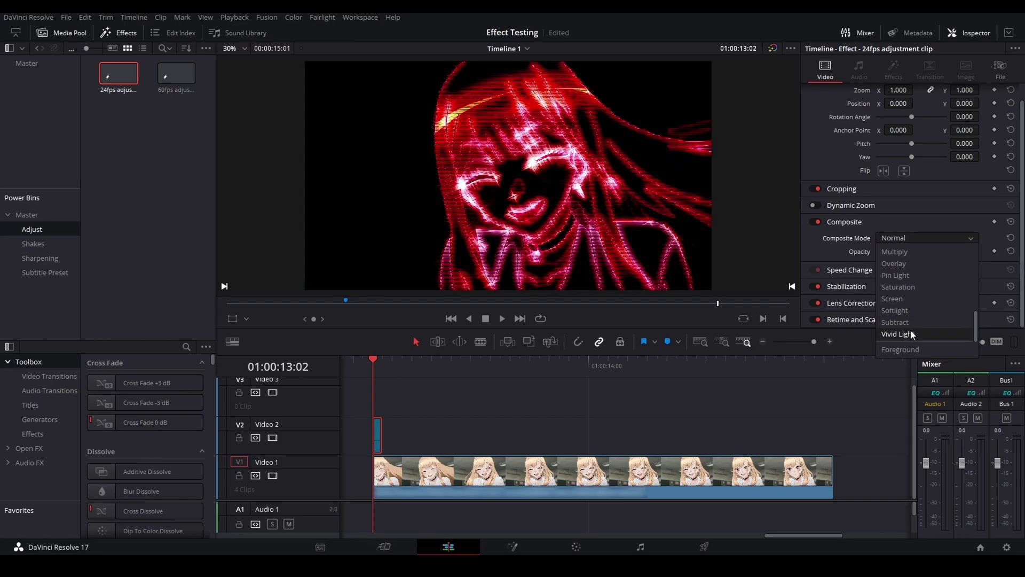
scroll(907, 328, "up", 4)
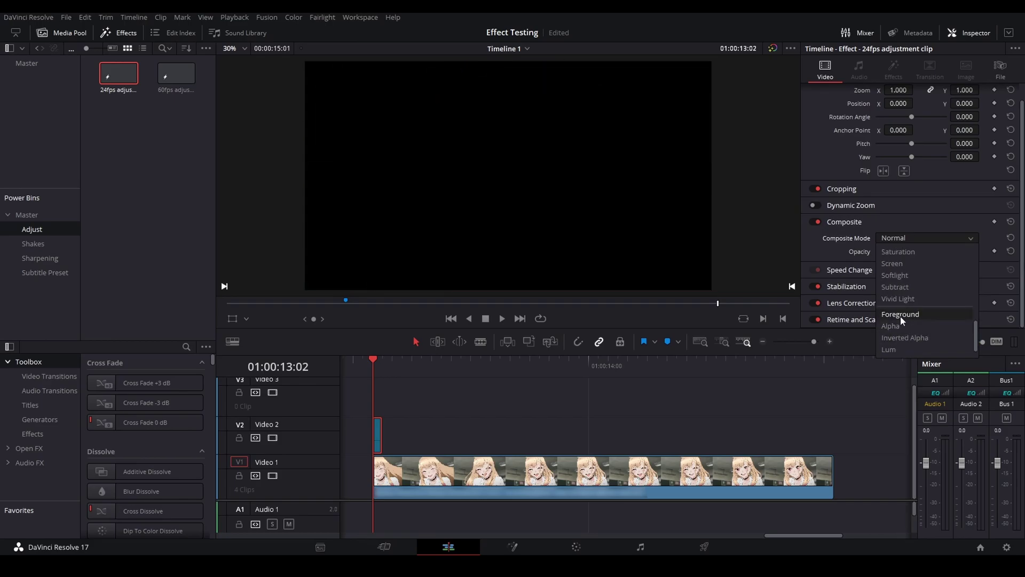
scroll(908, 258, "up", 4)
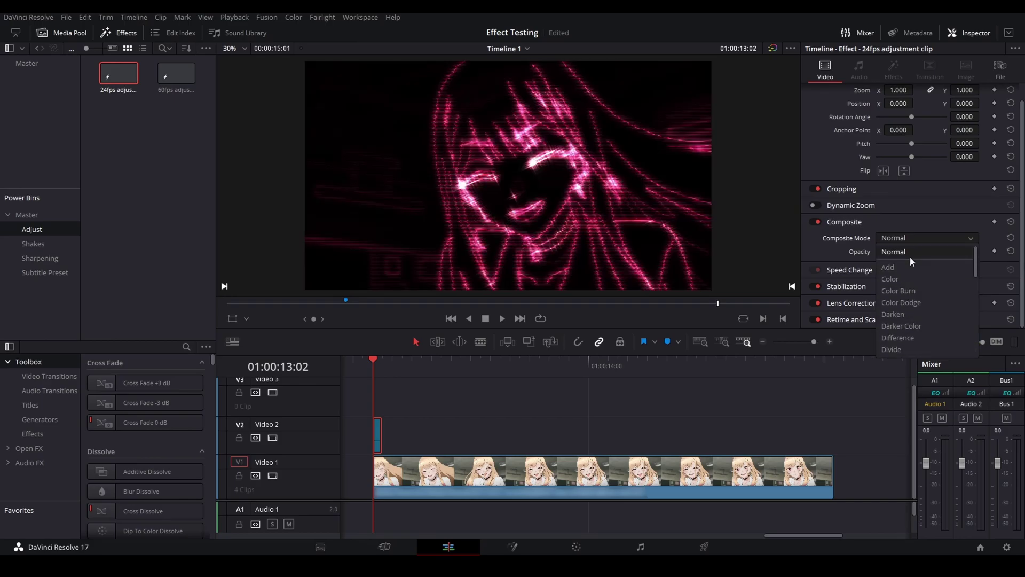
left_click(908, 256)
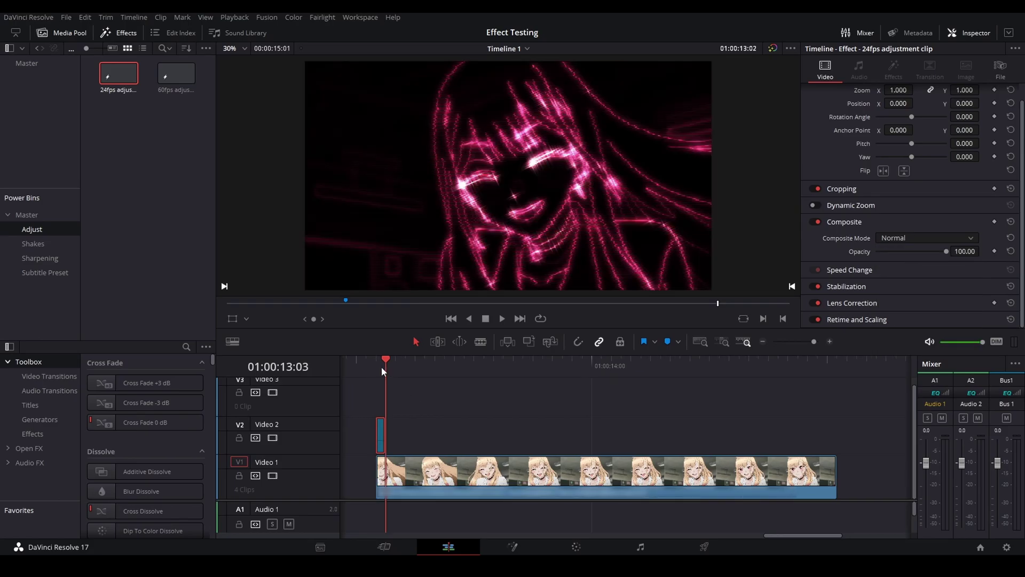
Duplicate the one-frame adjustment clip directly after the original and open the copy in Fusion at 01:00:13:03
scroll(381, 367, "left", 5)
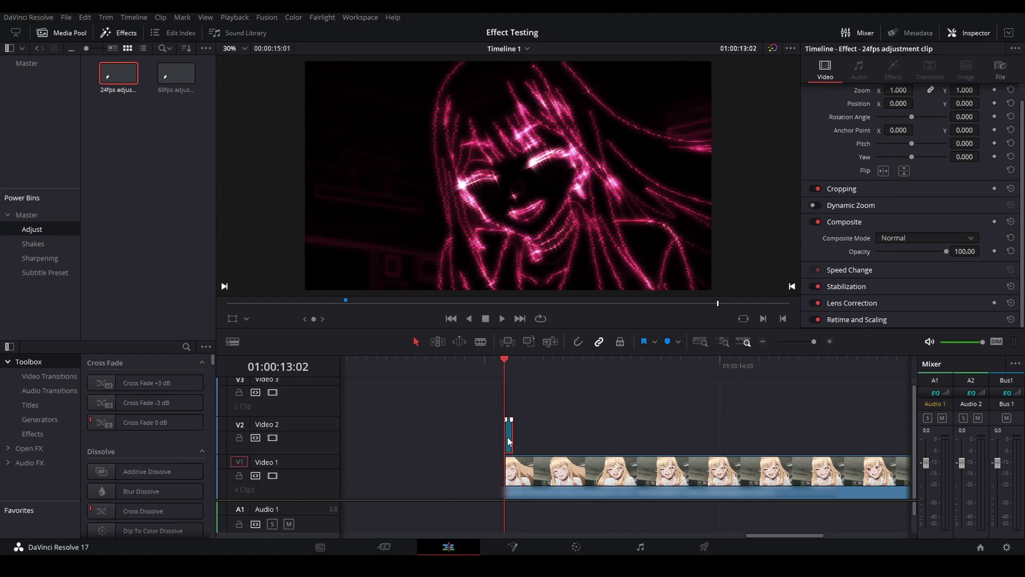
left_click_drag(517, 435, 524, 434)
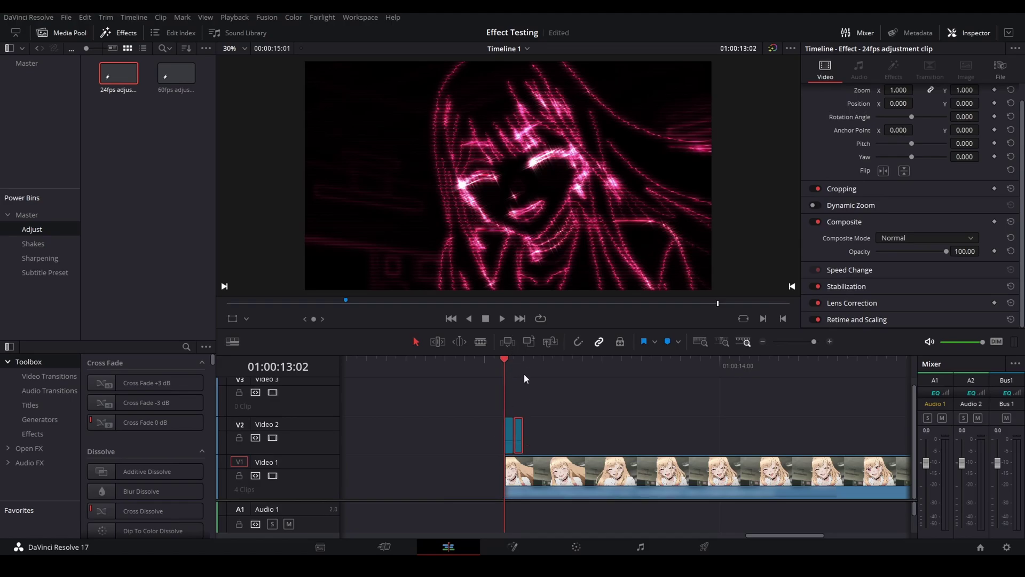
mouse_move(523, 373)
left_mouse_down()
mouse_move(500, 361)
mouse_move(526, 373)
mouse_move(513, 365)
left_mouse_up()
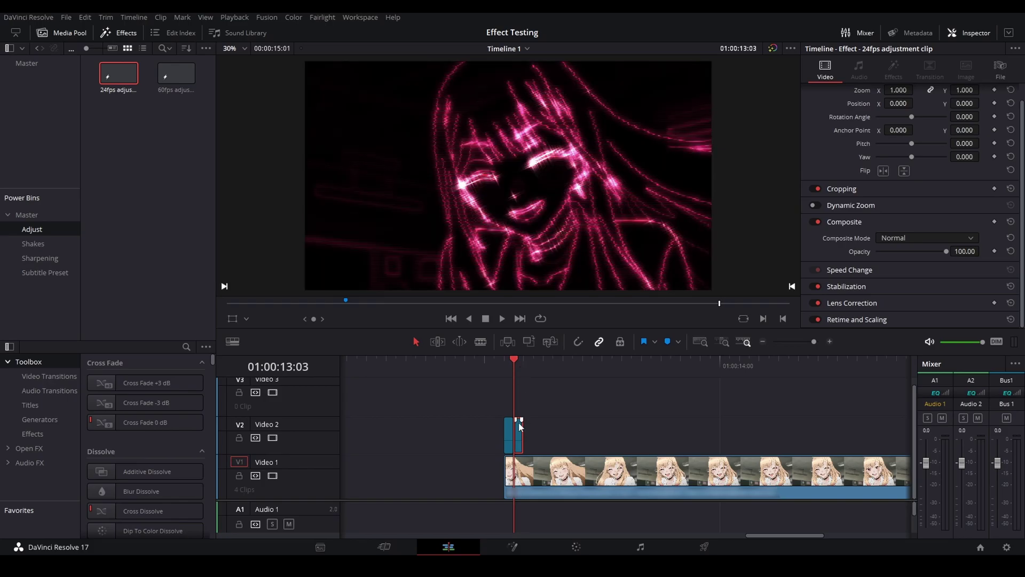
right_click(520, 425)
left_click(578, 360)
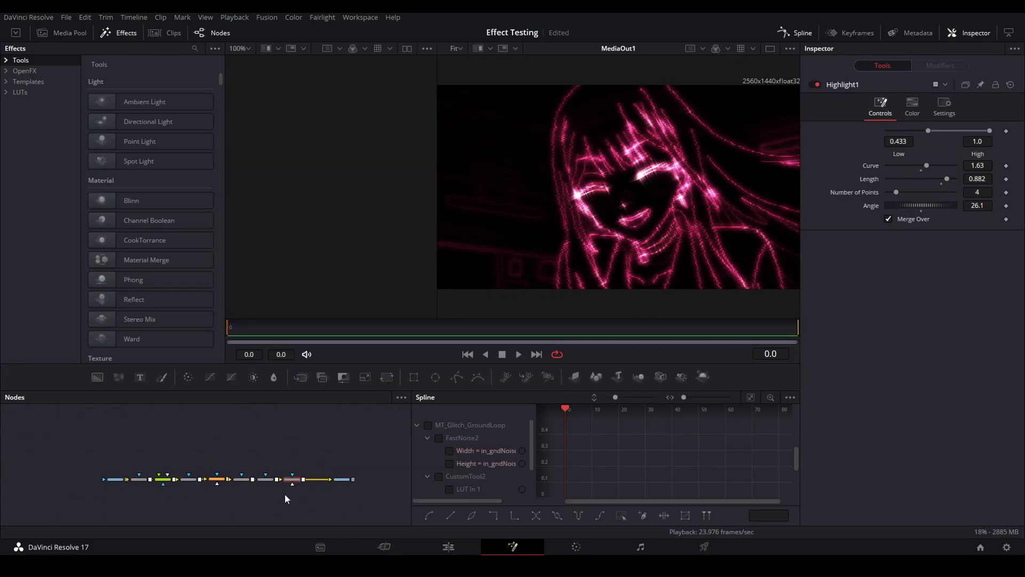
Delete all effect nodes between the media input and MediaOut1 in the copied clip's composition
left_click_drag(306, 518, 139, 439)
key("Delete")
scroll(267, 486, "up", 3)
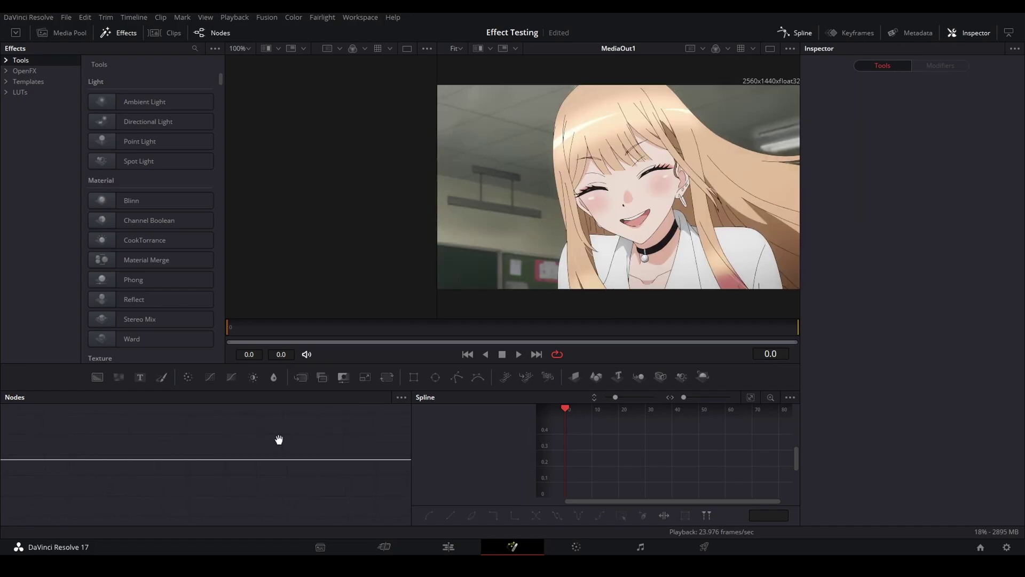
scroll(222, 441, "down", 2)
left_click_drag(222, 440, 193, 455)
scroll(222, 468, "down", 2)
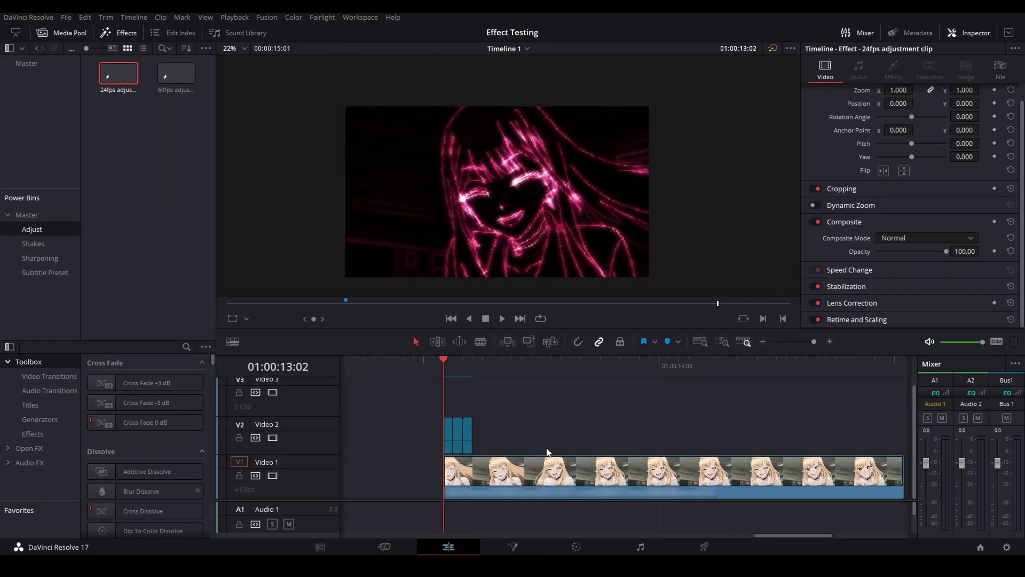
Compare the outline effect at 01:00:13:02 with the bright glitch effect on the frame at 01:00:13:03
left_click(450, 365)
scroll(451, 226, "up", 3)
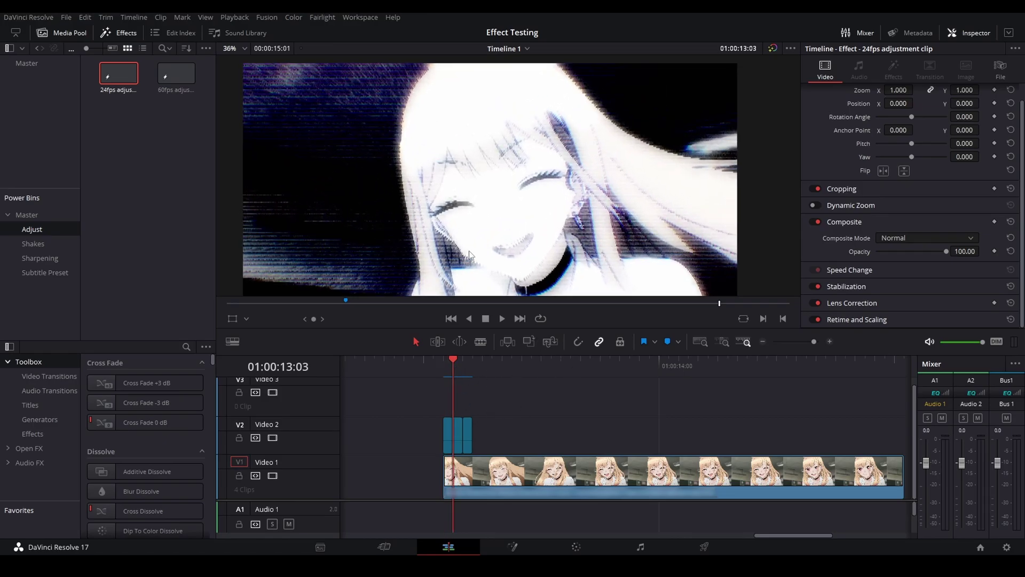
left_click_drag(469, 238, 480, 240)
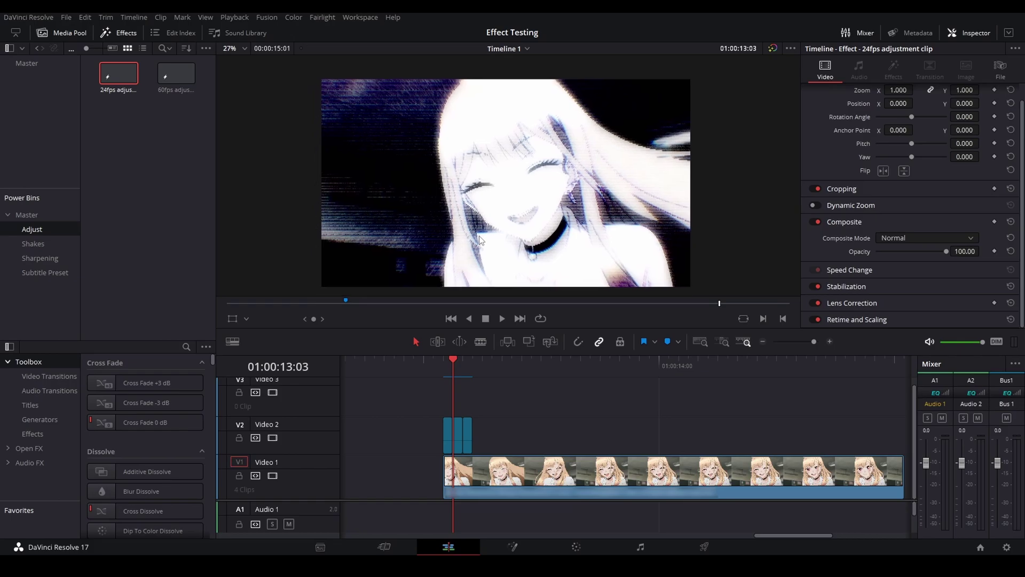
key("Left")
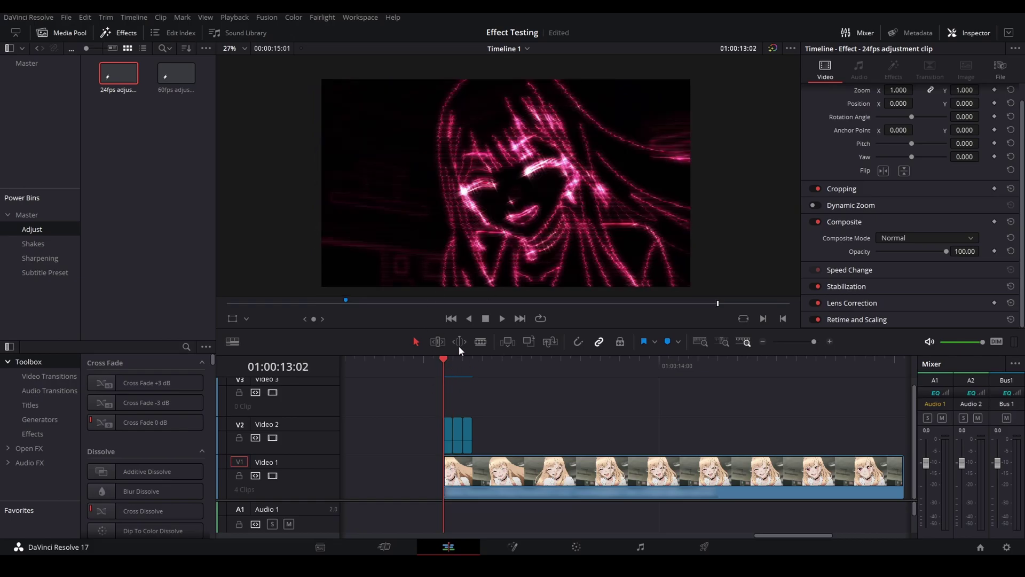
key("Right")
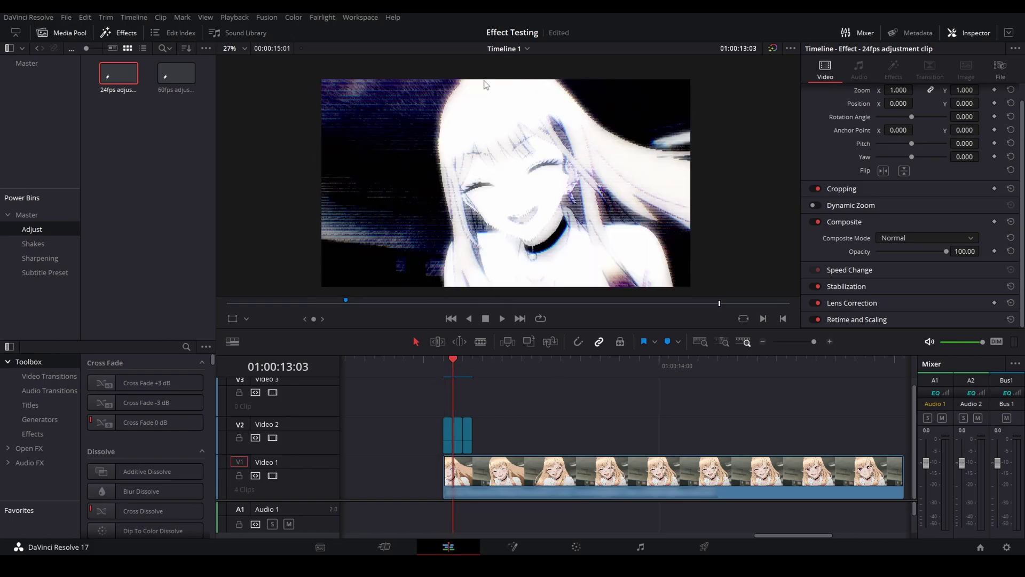
scroll(587, 214, "up", 2)
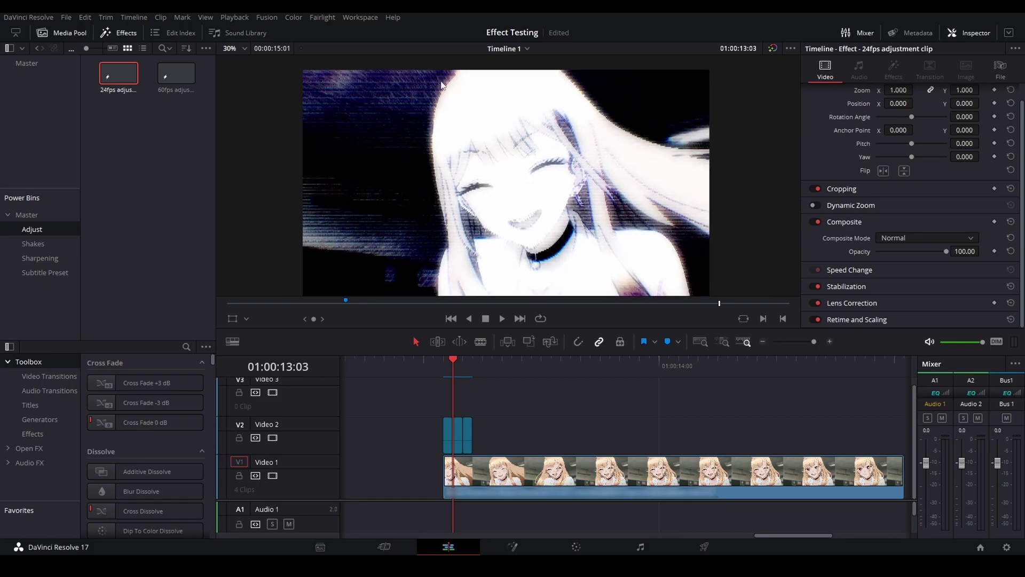
Open the second adjustment clip in Fusion and show the settings of Grain1 at the start of its node chain
right_click(459, 434)
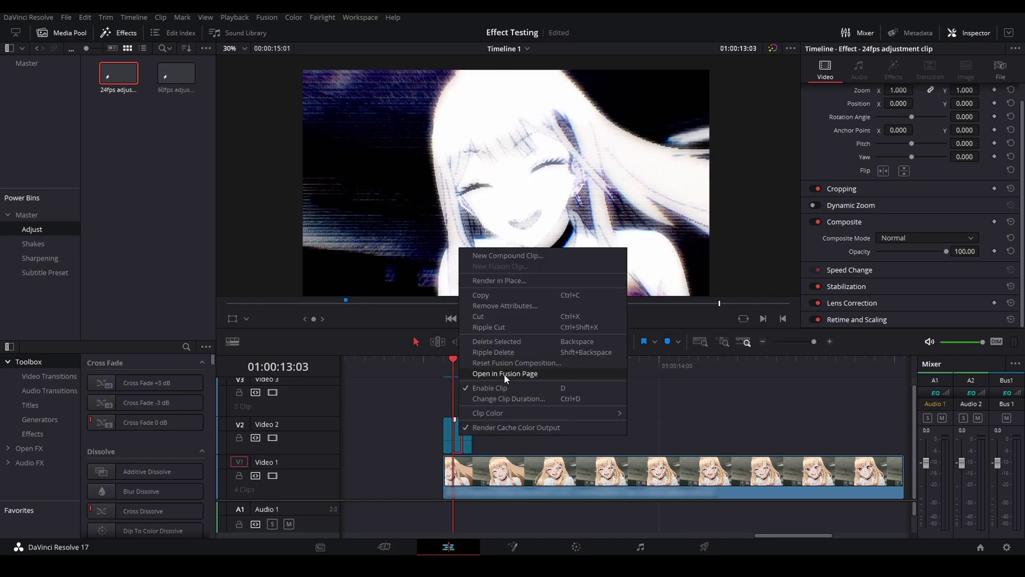
left_click(481, 372)
left_click_drag(237, 476, 286, 467)
scroll(133, 443, "down", 1)
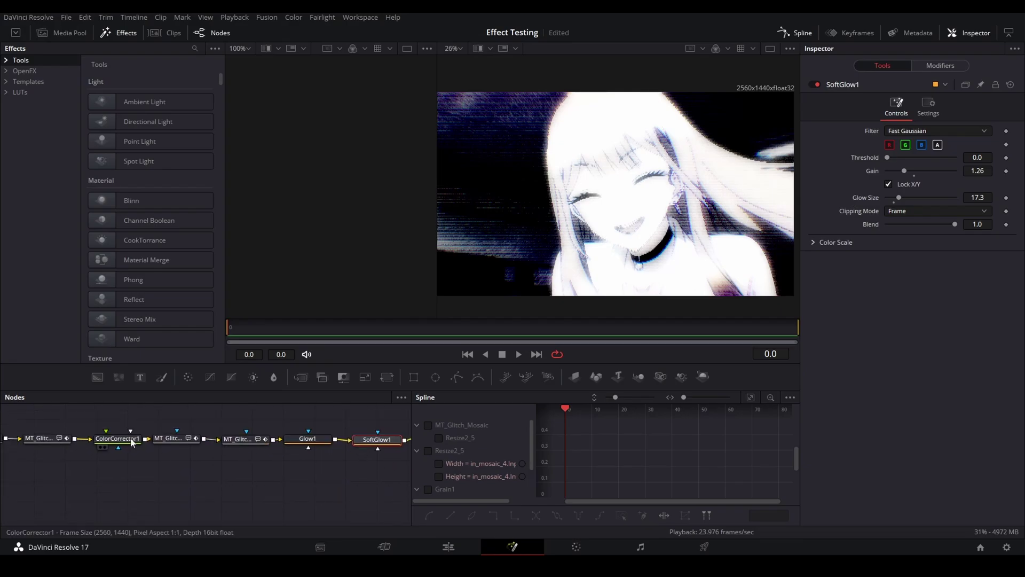
left_click_drag(85, 449, 308, 511)
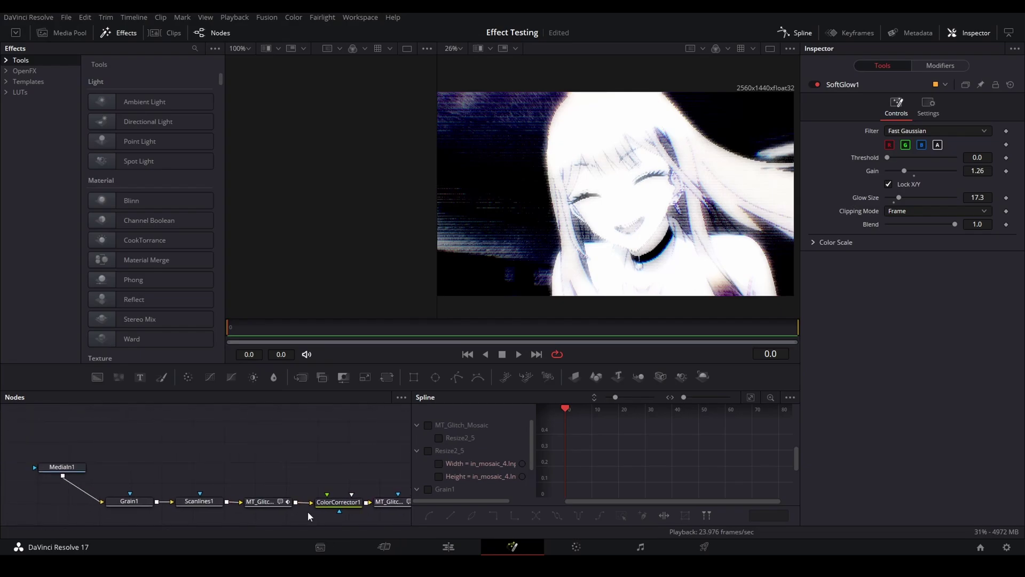
left_click(130, 501)
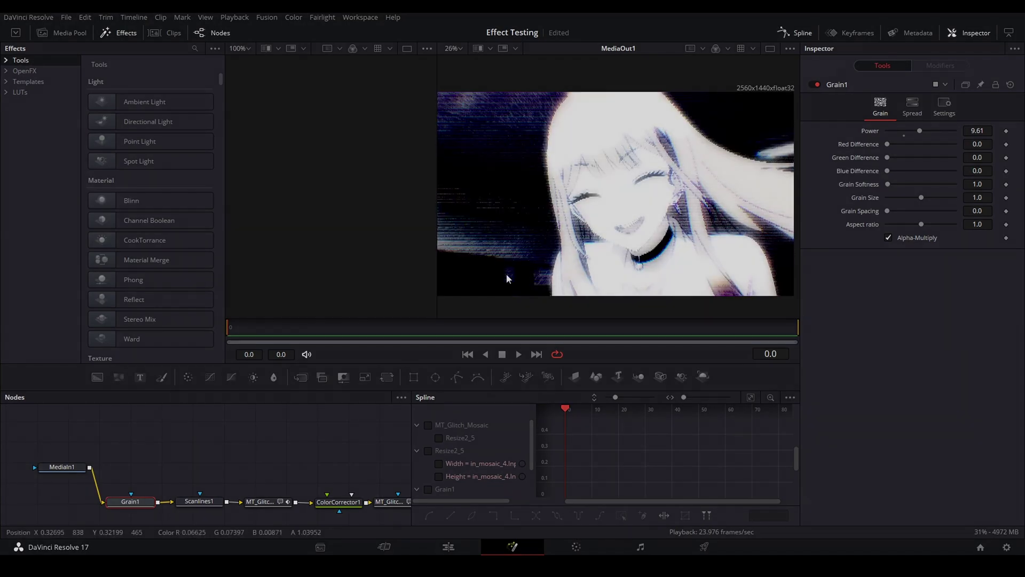